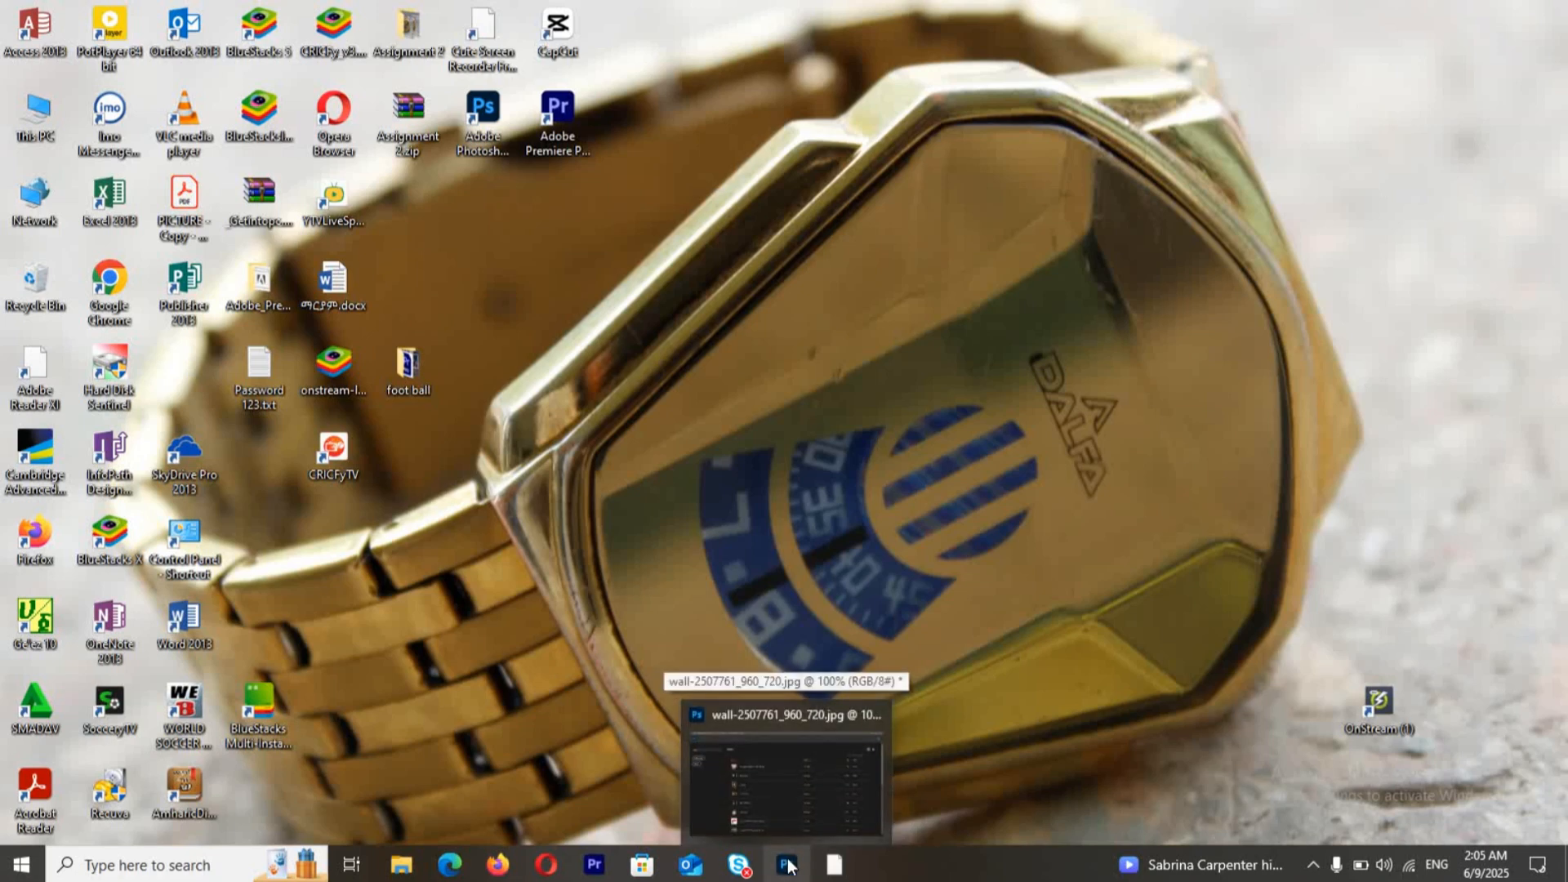
# Step: Switch to Photoshop and open wall-2507761_960_720.jpg from the tom photoshop folder
pyautogui.click(788, 776)
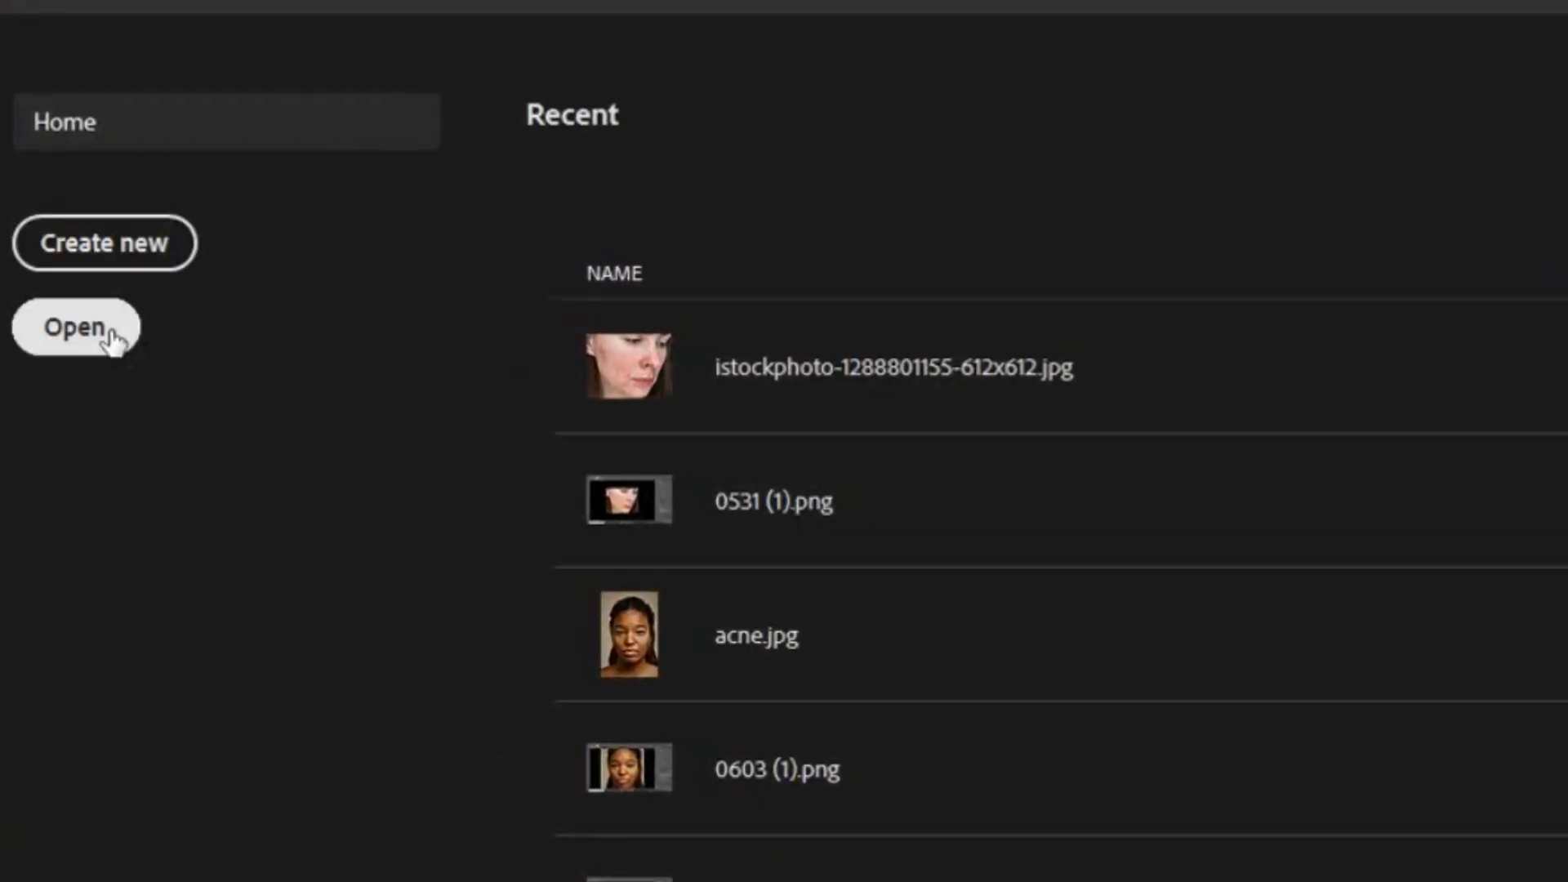
pyautogui.click(111, 332)
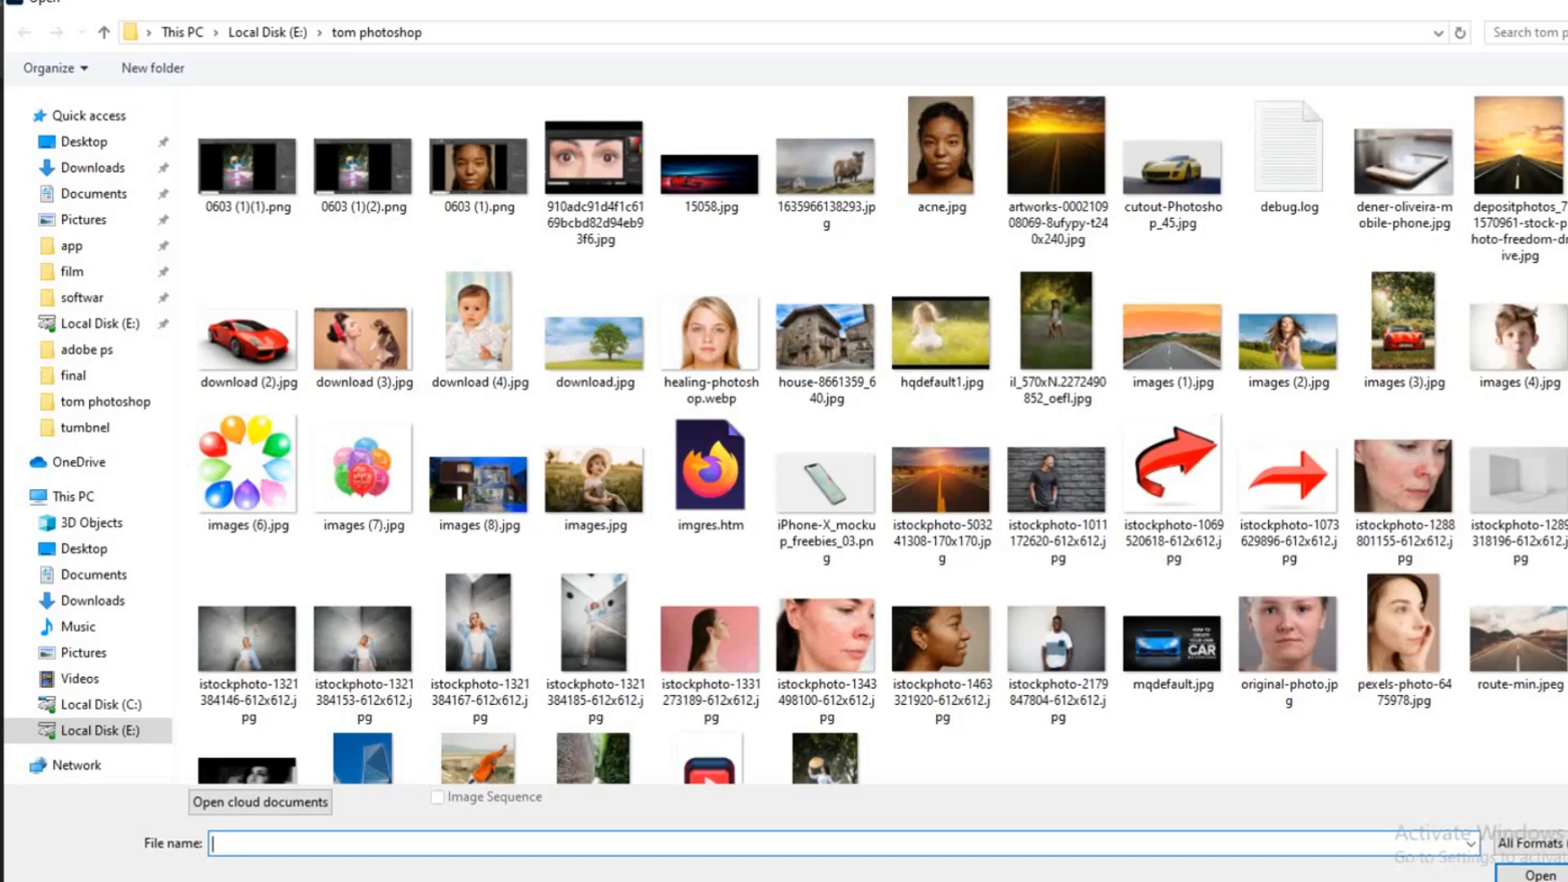
pyautogui.click(1555, 723)
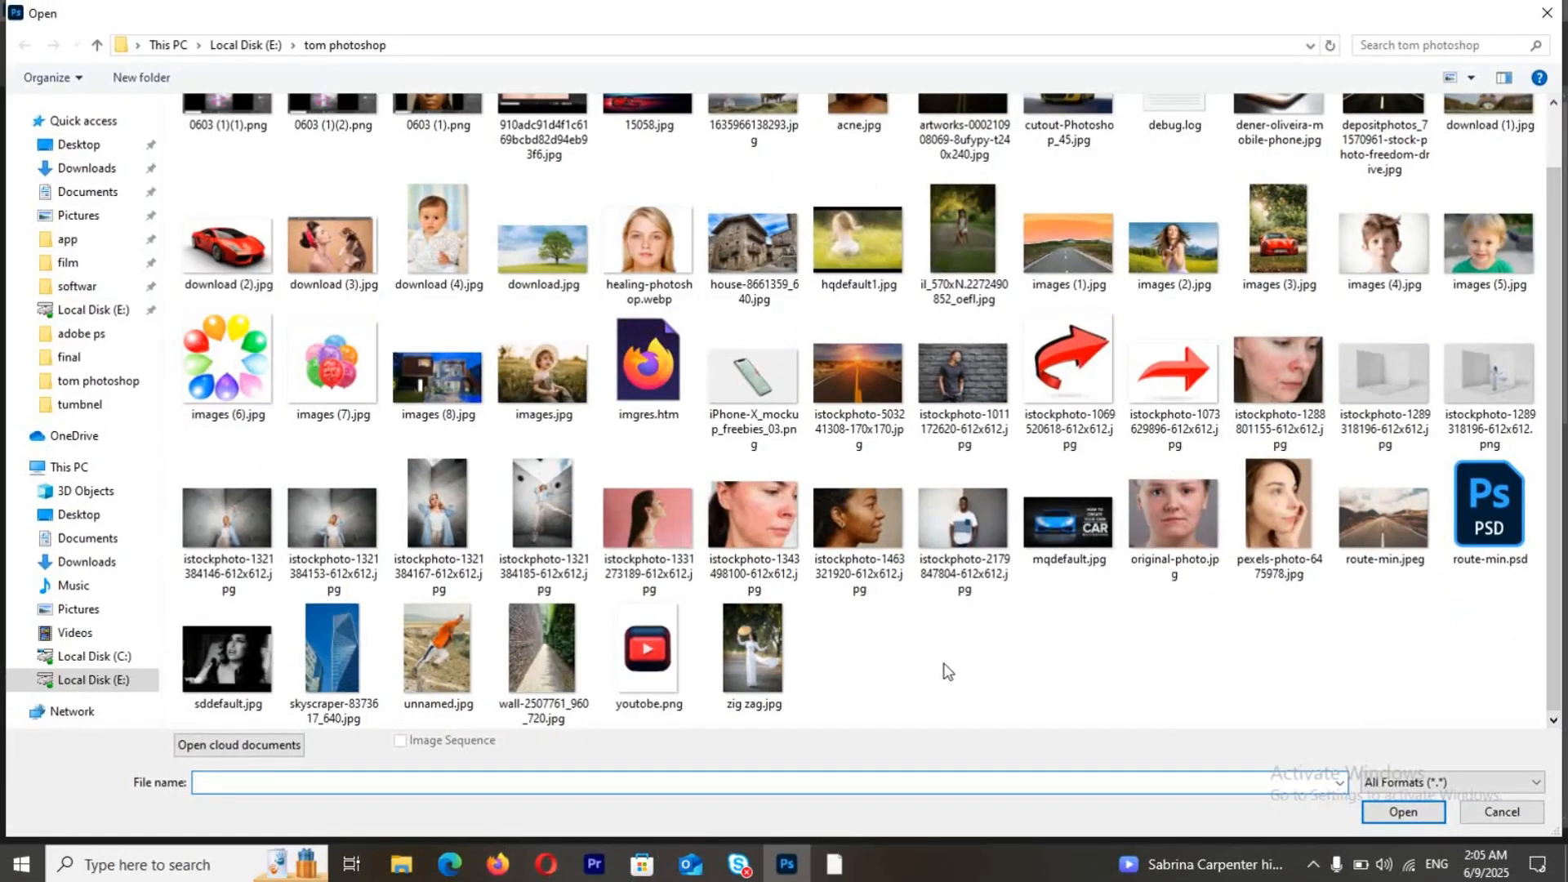
pyautogui.doubleClick(533, 641)
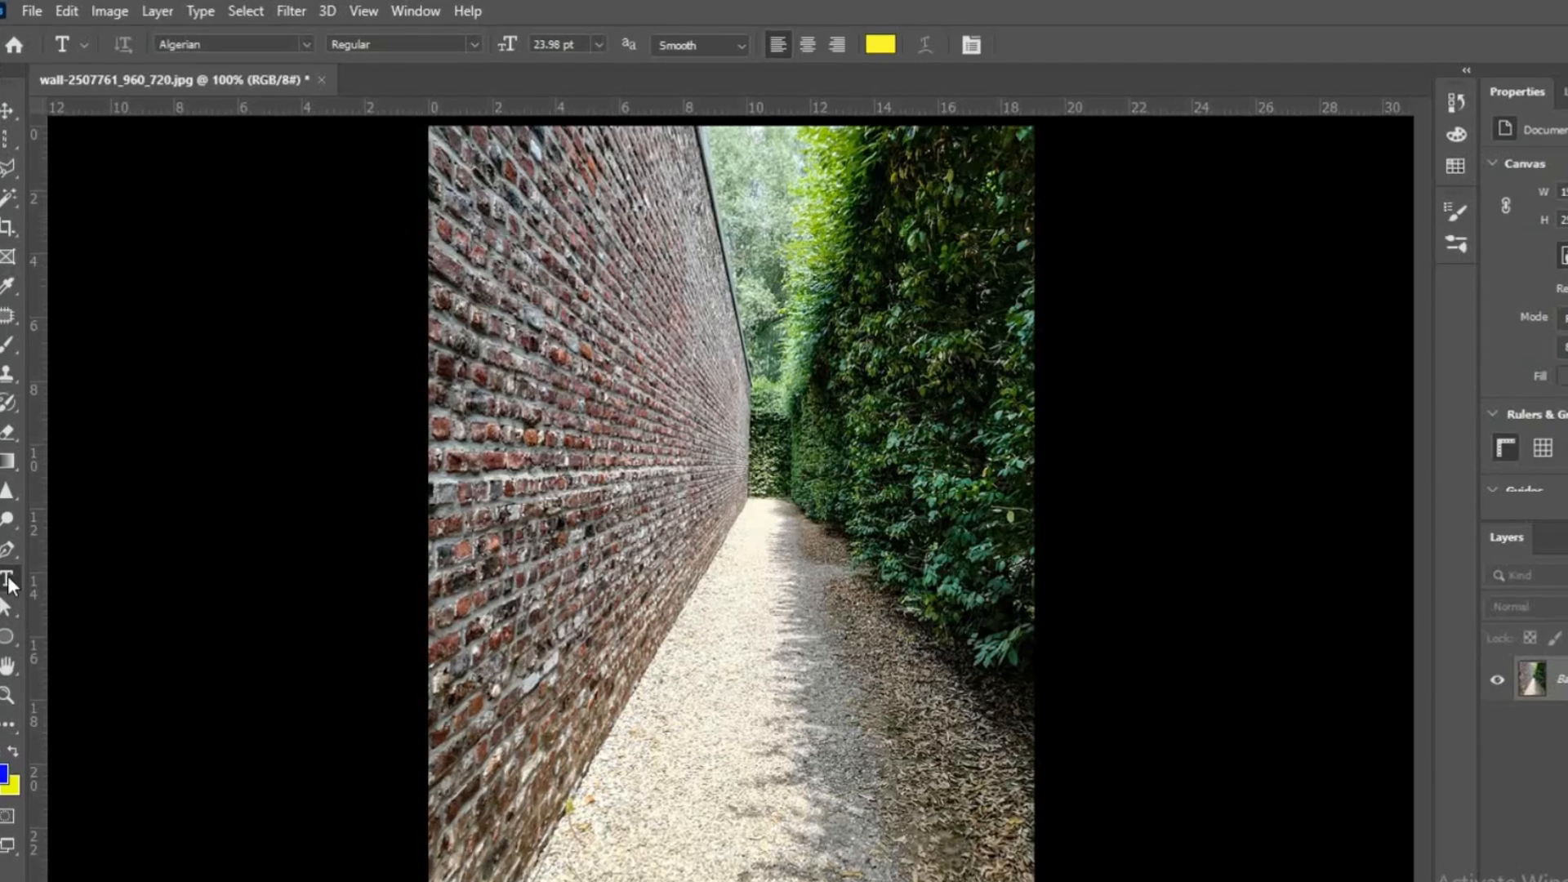
# Step: Add the text PERSPECTIVE over the brick wall and scale it up to about 298%
pyautogui.click(442, 555)
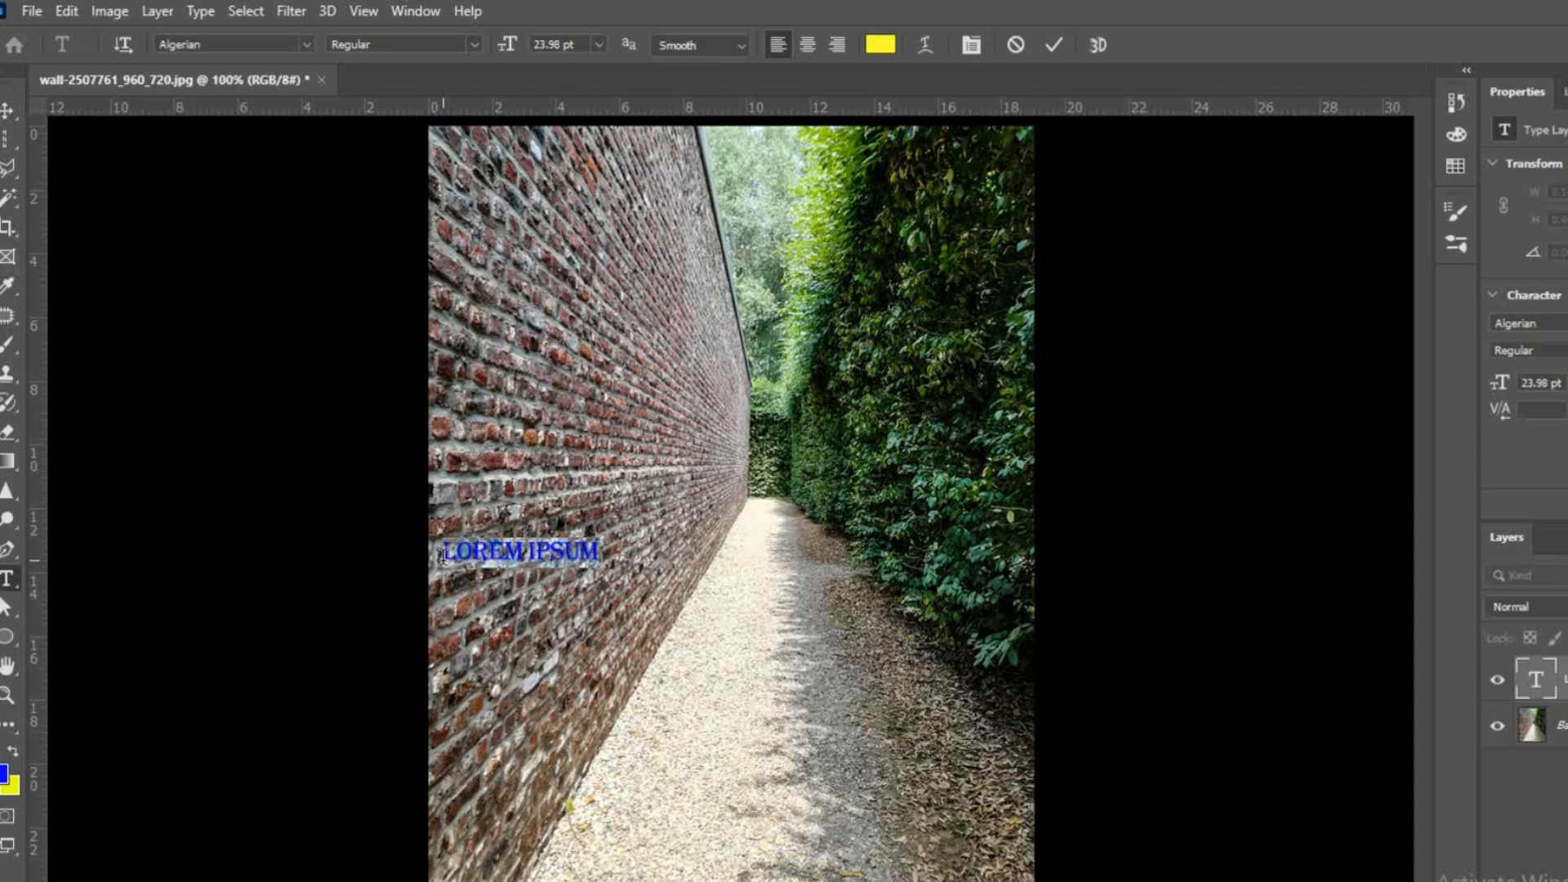
pyautogui.write('PERSPECTIVE')
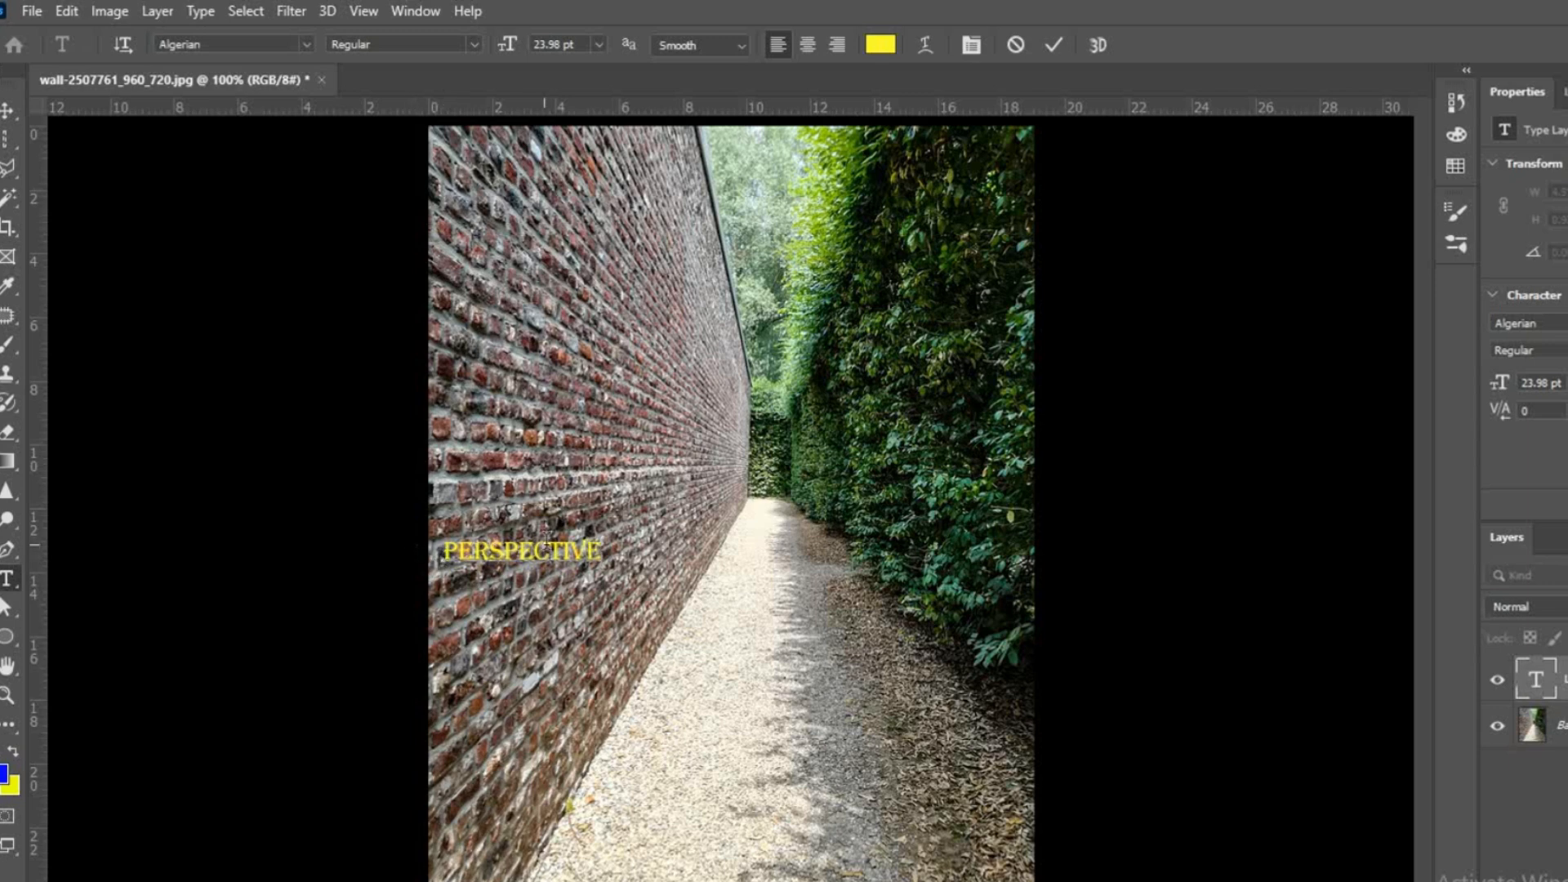
pyautogui.click(8, 111)
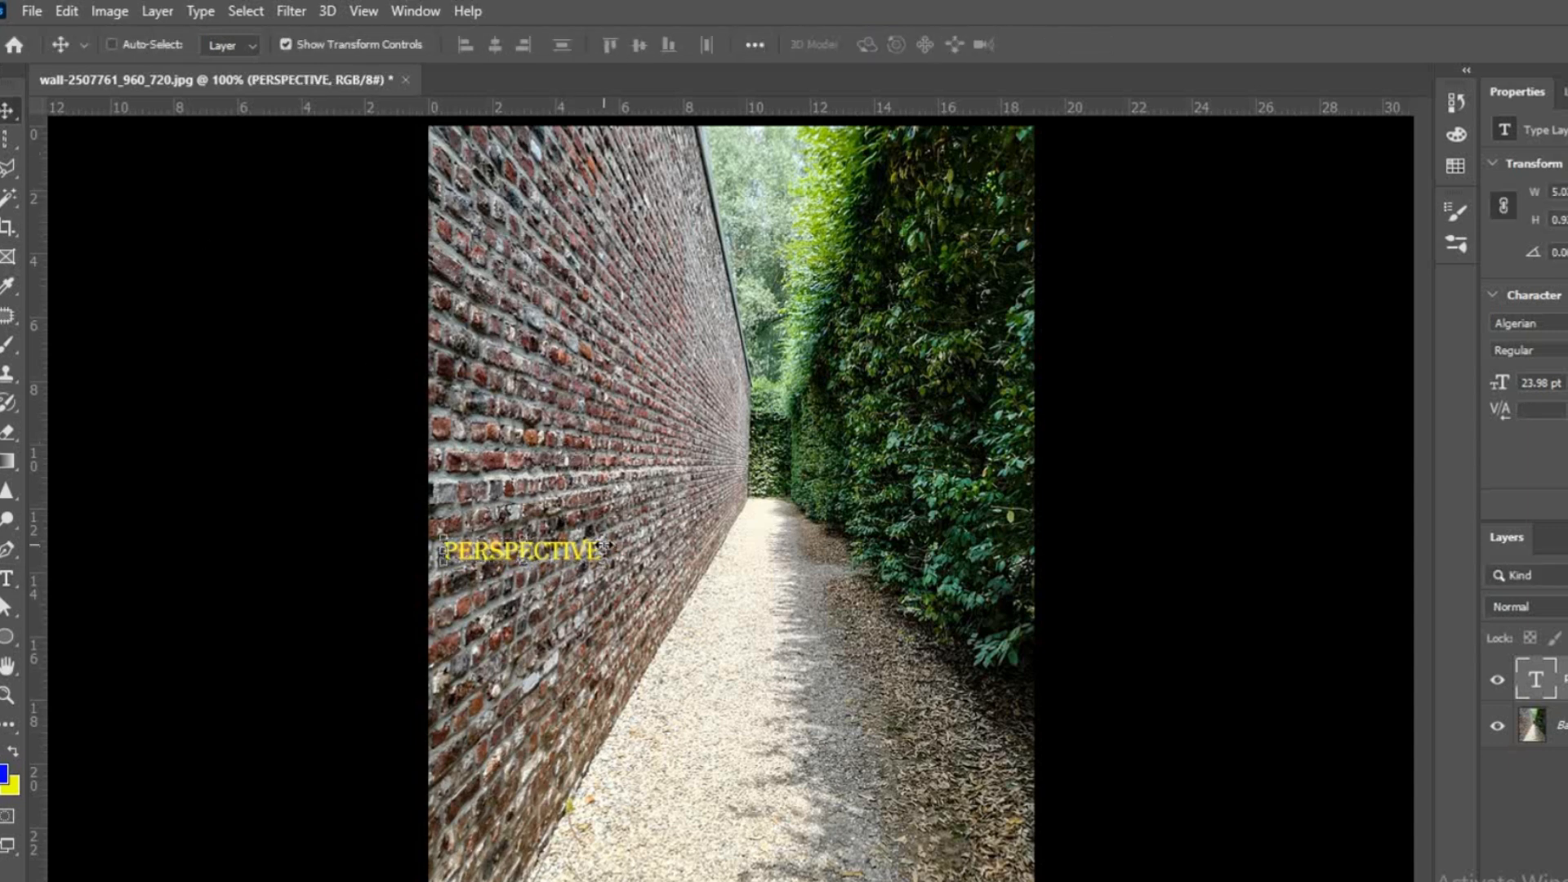
pyautogui.moveTo(605, 540); pyautogui.dragTo(918, 462)
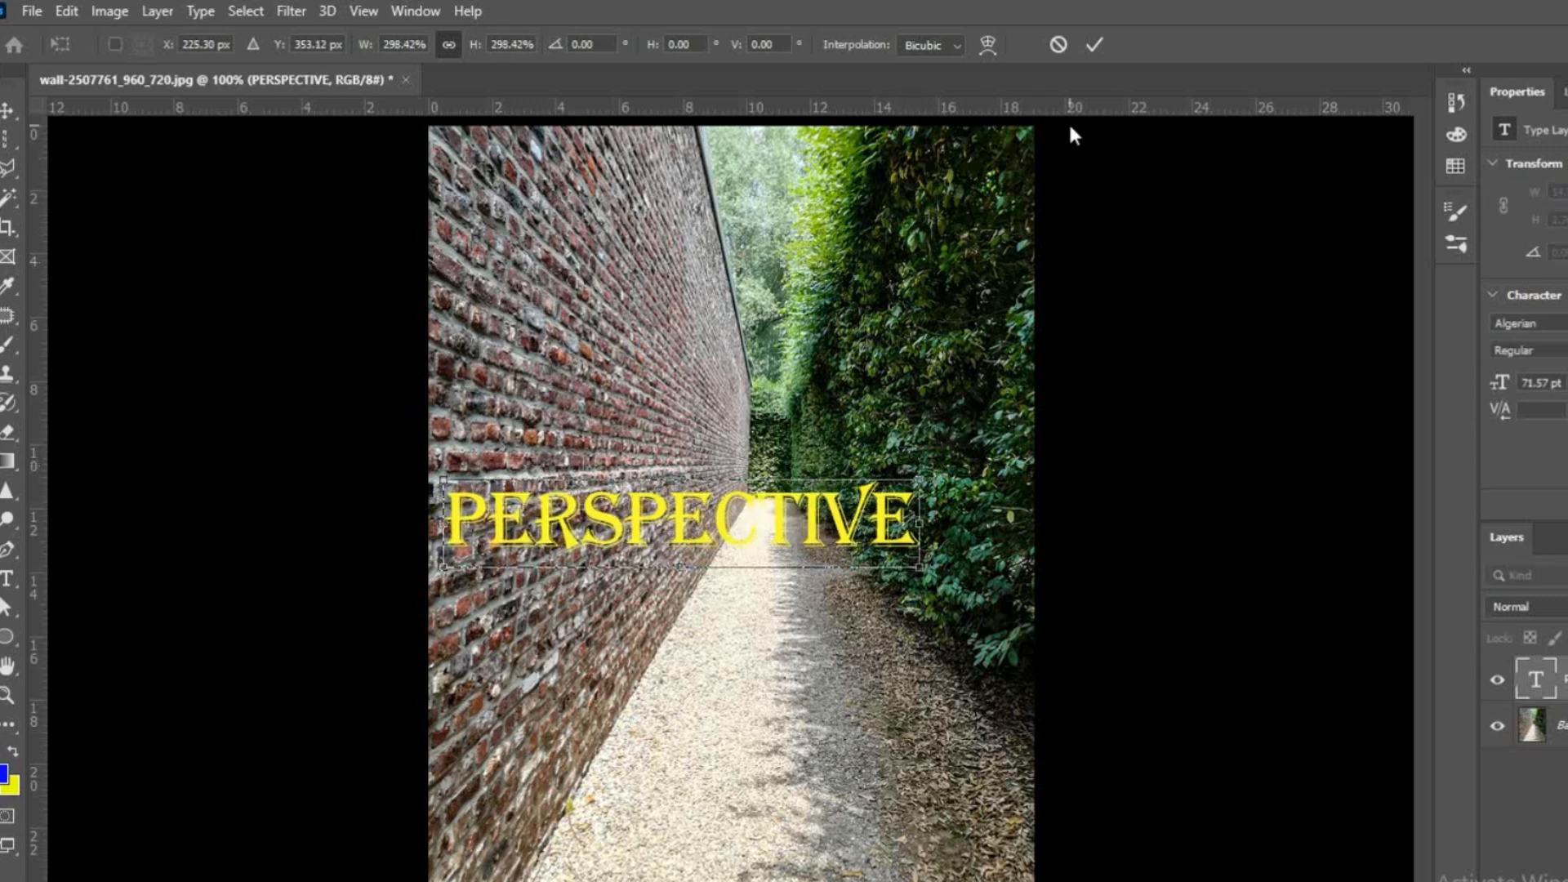
pyautogui.click(1098, 47)
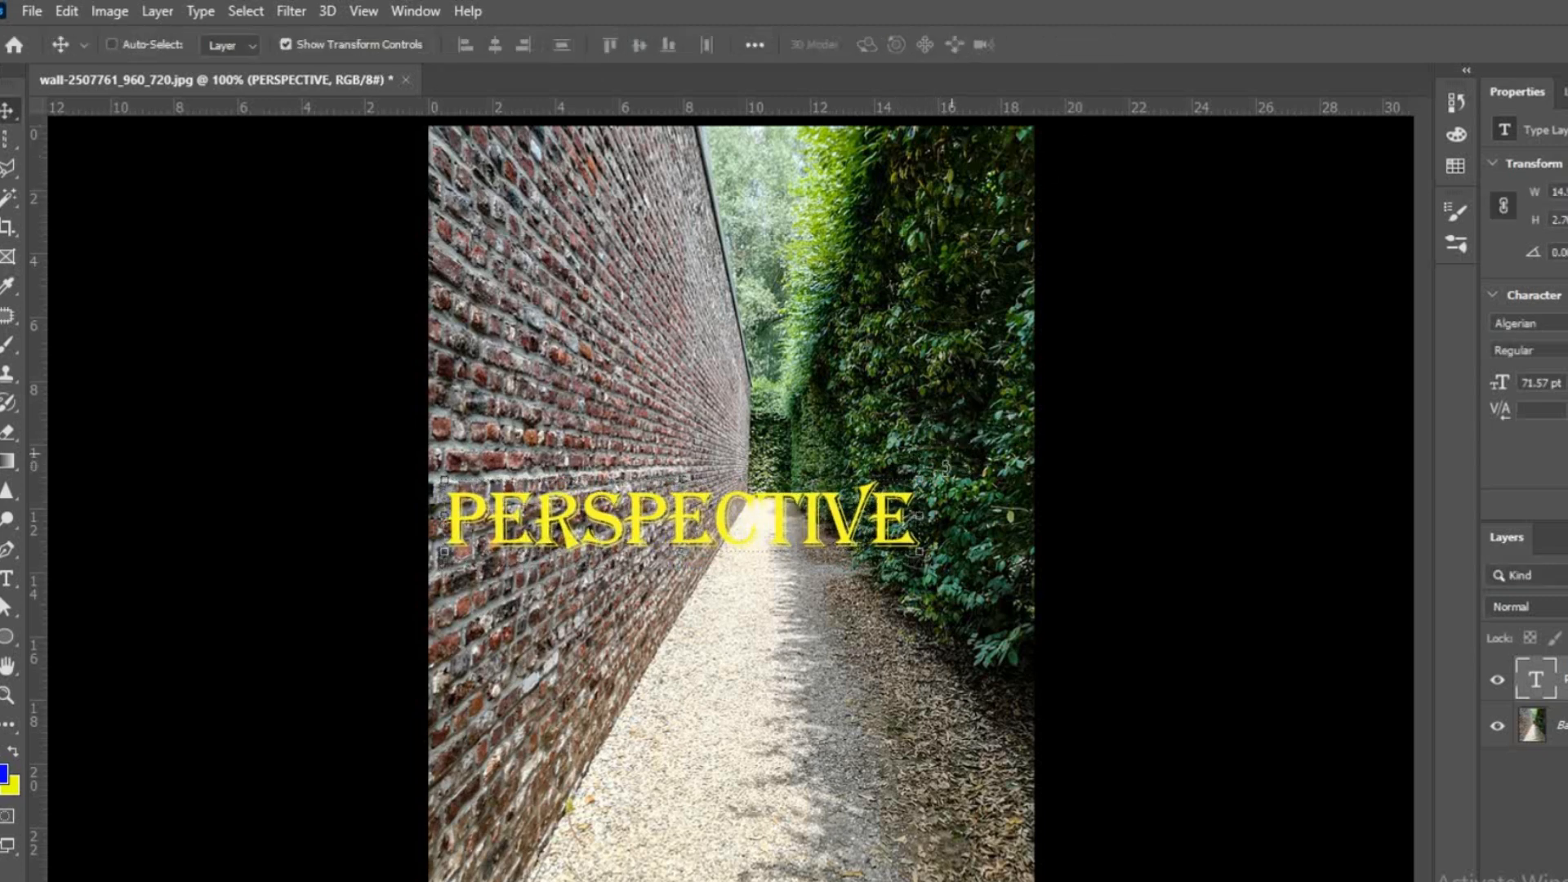
# Step: Set the PERSPECTIVE text's font to Bernard MT Condensed and its color to black (000000)
pyautogui.click(7, 579)
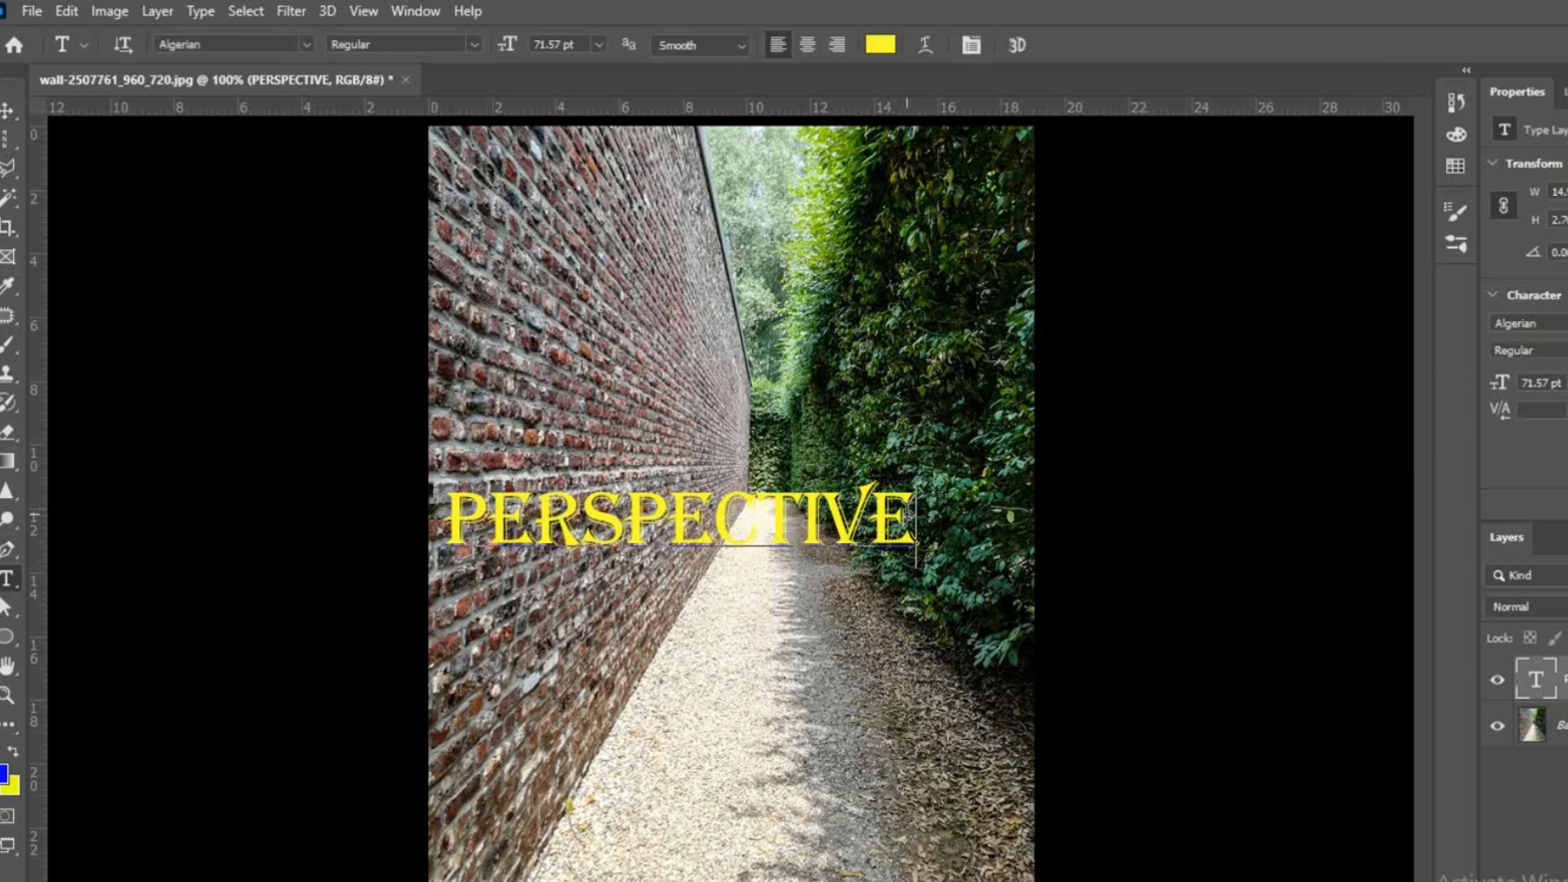
pyautogui.moveTo(913, 513); pyautogui.dragTo(449, 510)
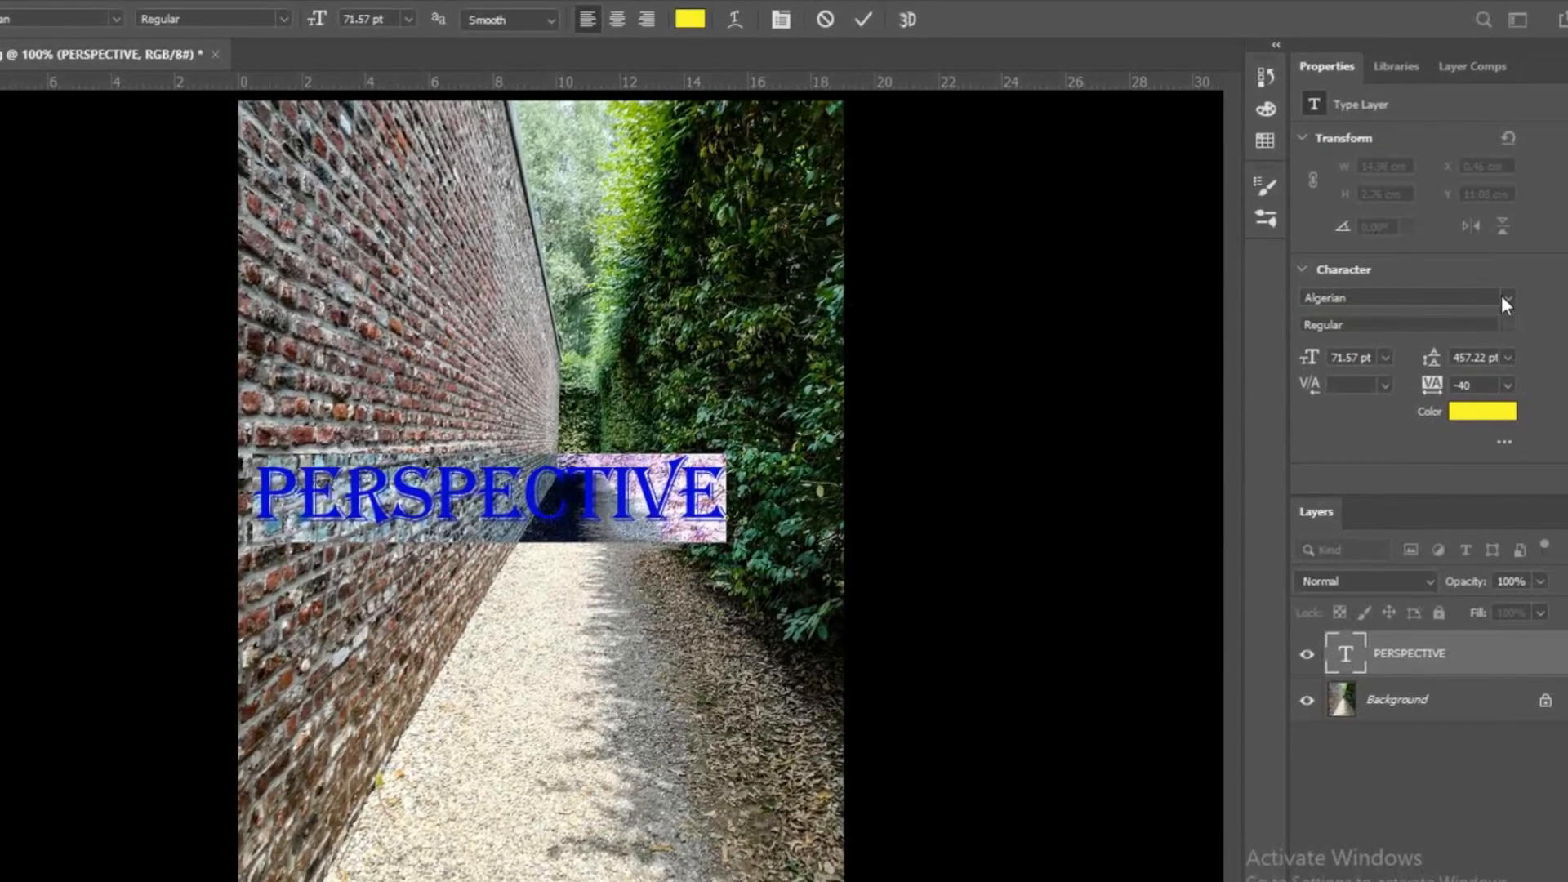
pyautogui.click(1539, 302)
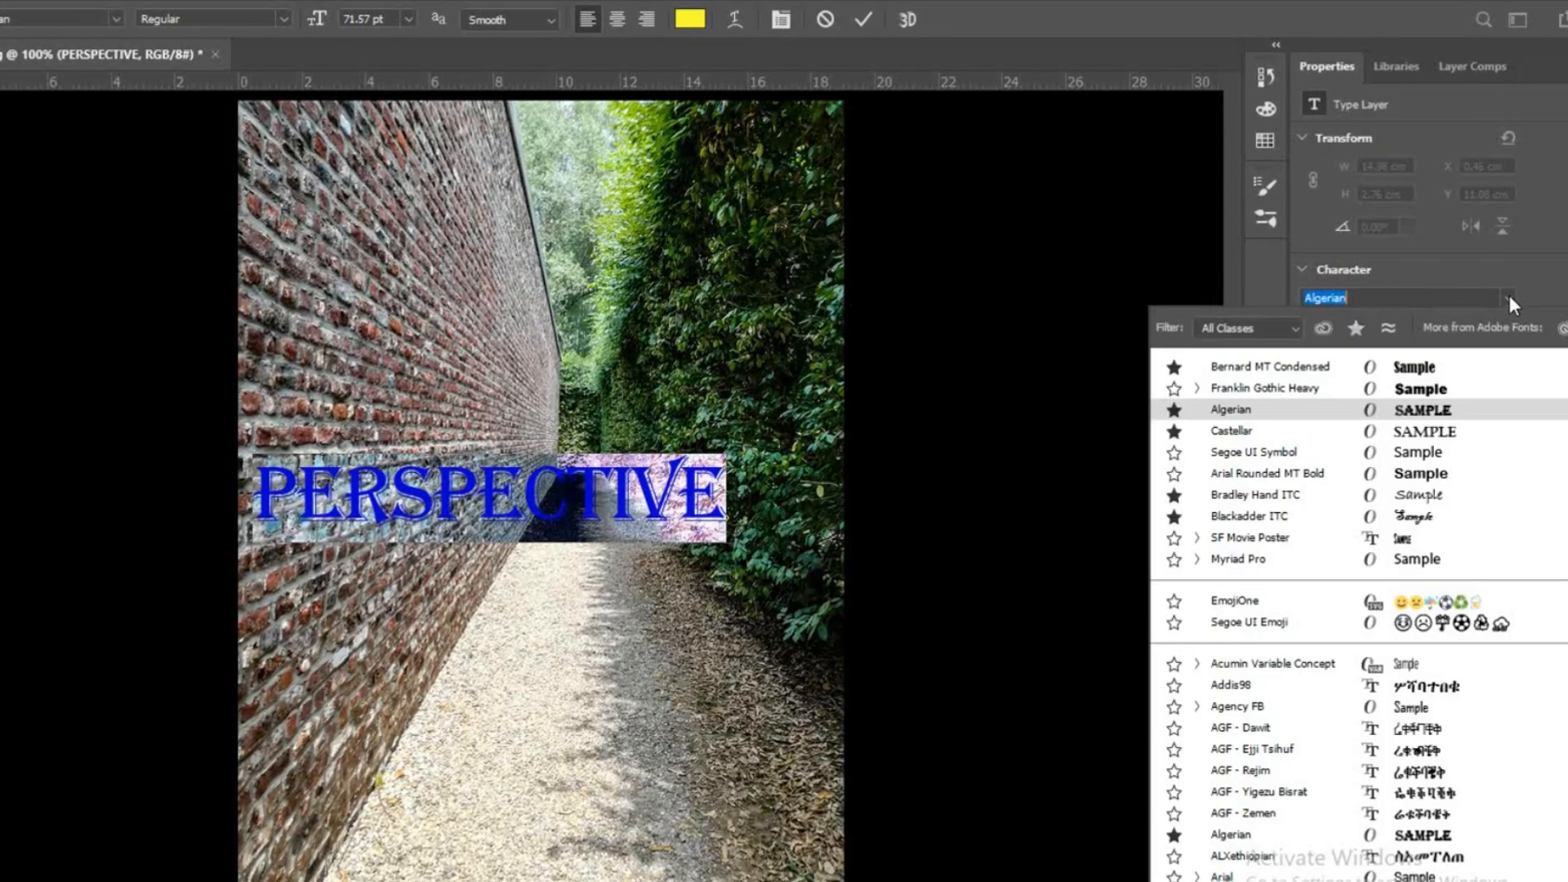
pyautogui.click(1424, 375)
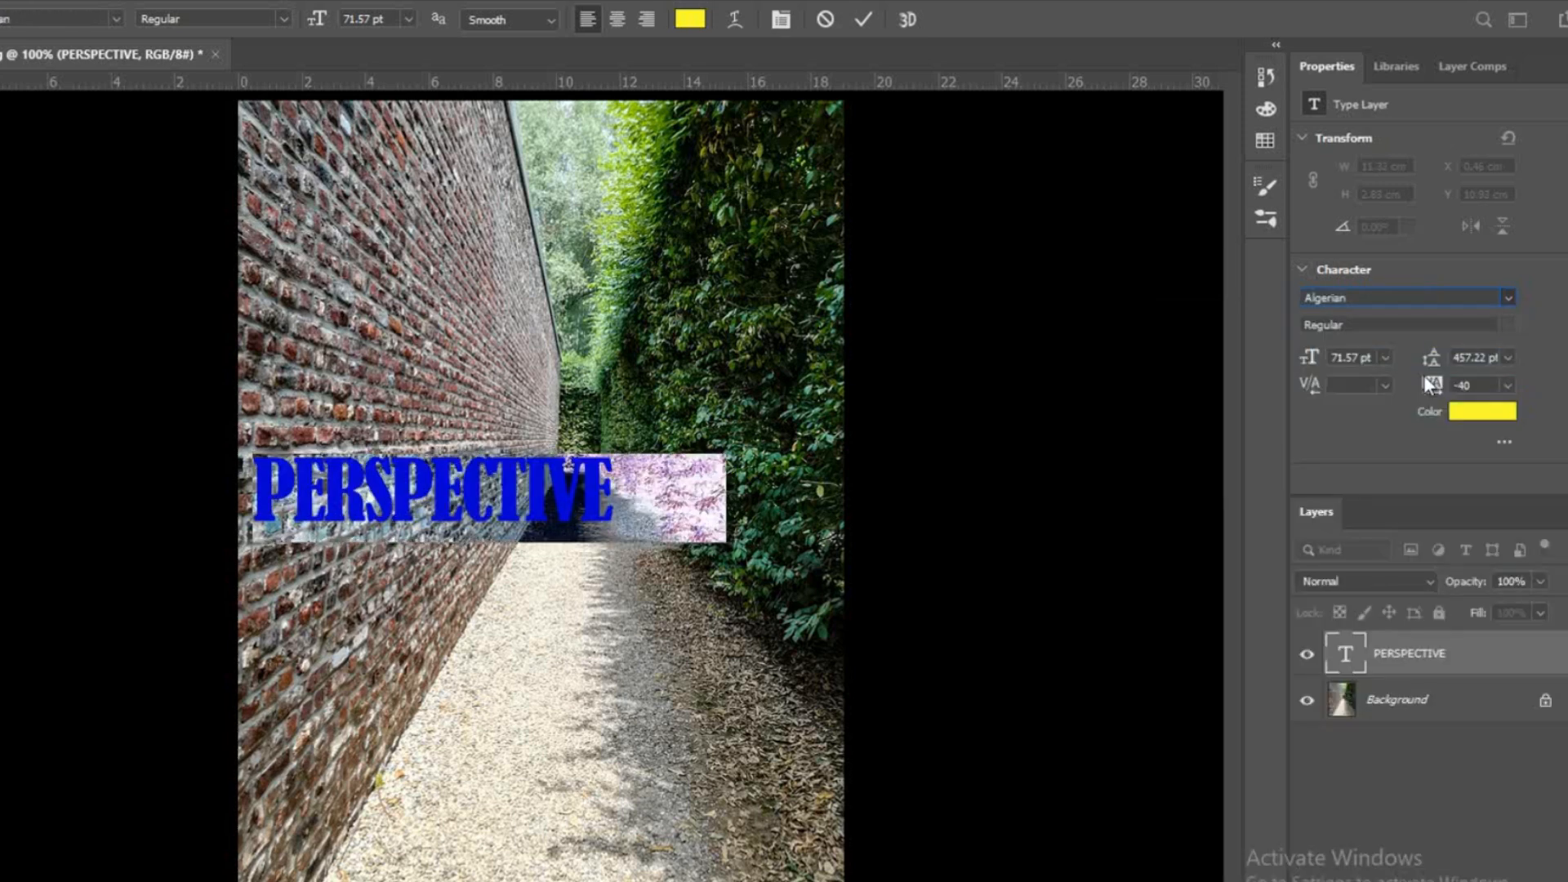
pyautogui.click(1502, 417)
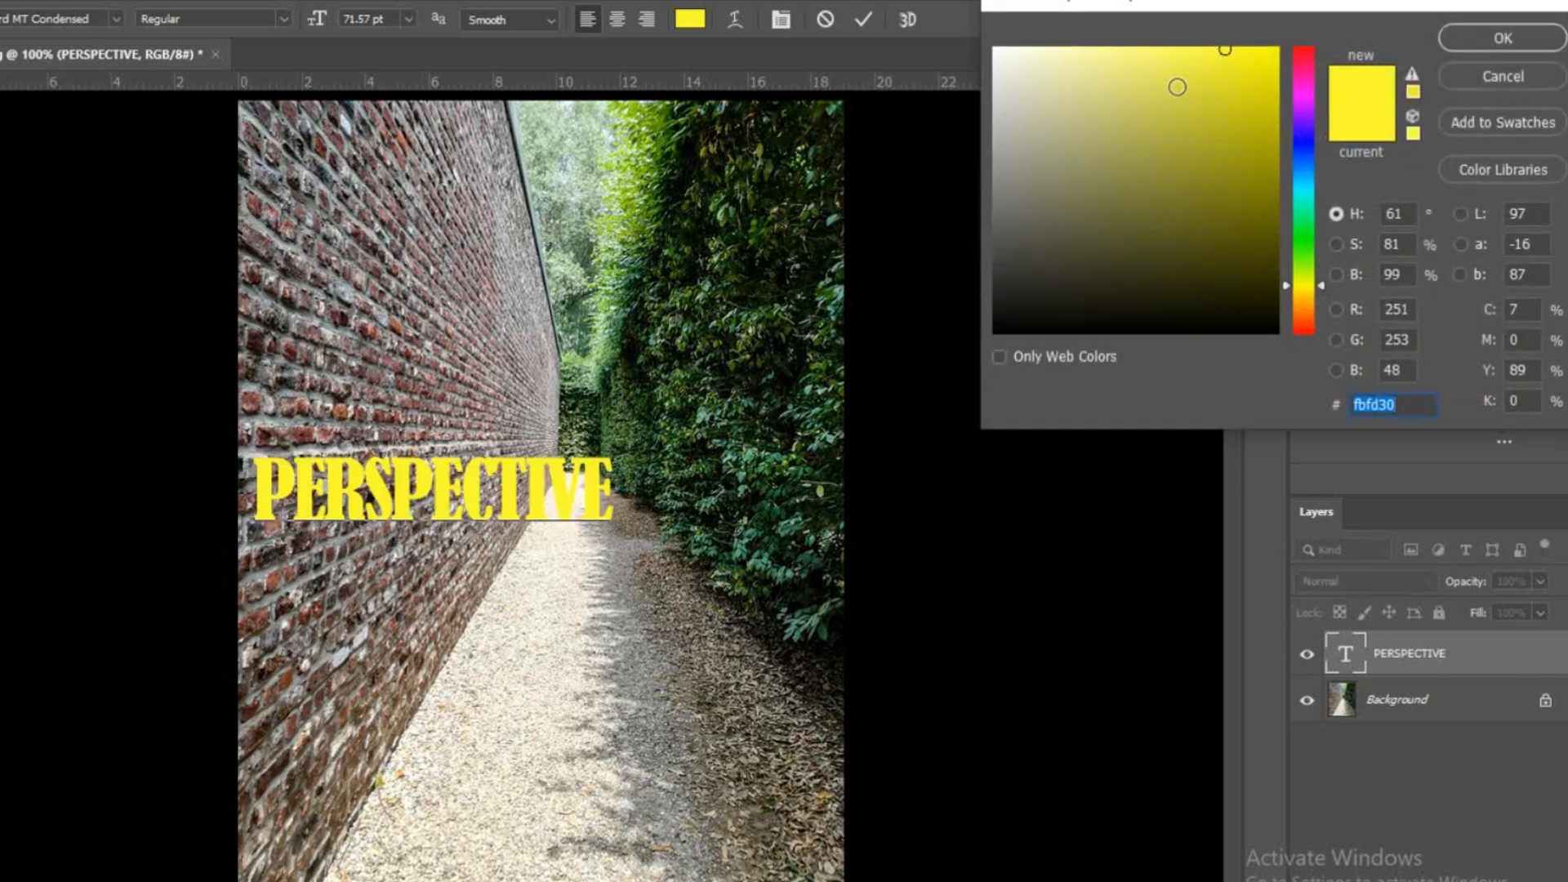
pyautogui.moveTo(1177, 86); pyautogui.dragTo(992, 356)
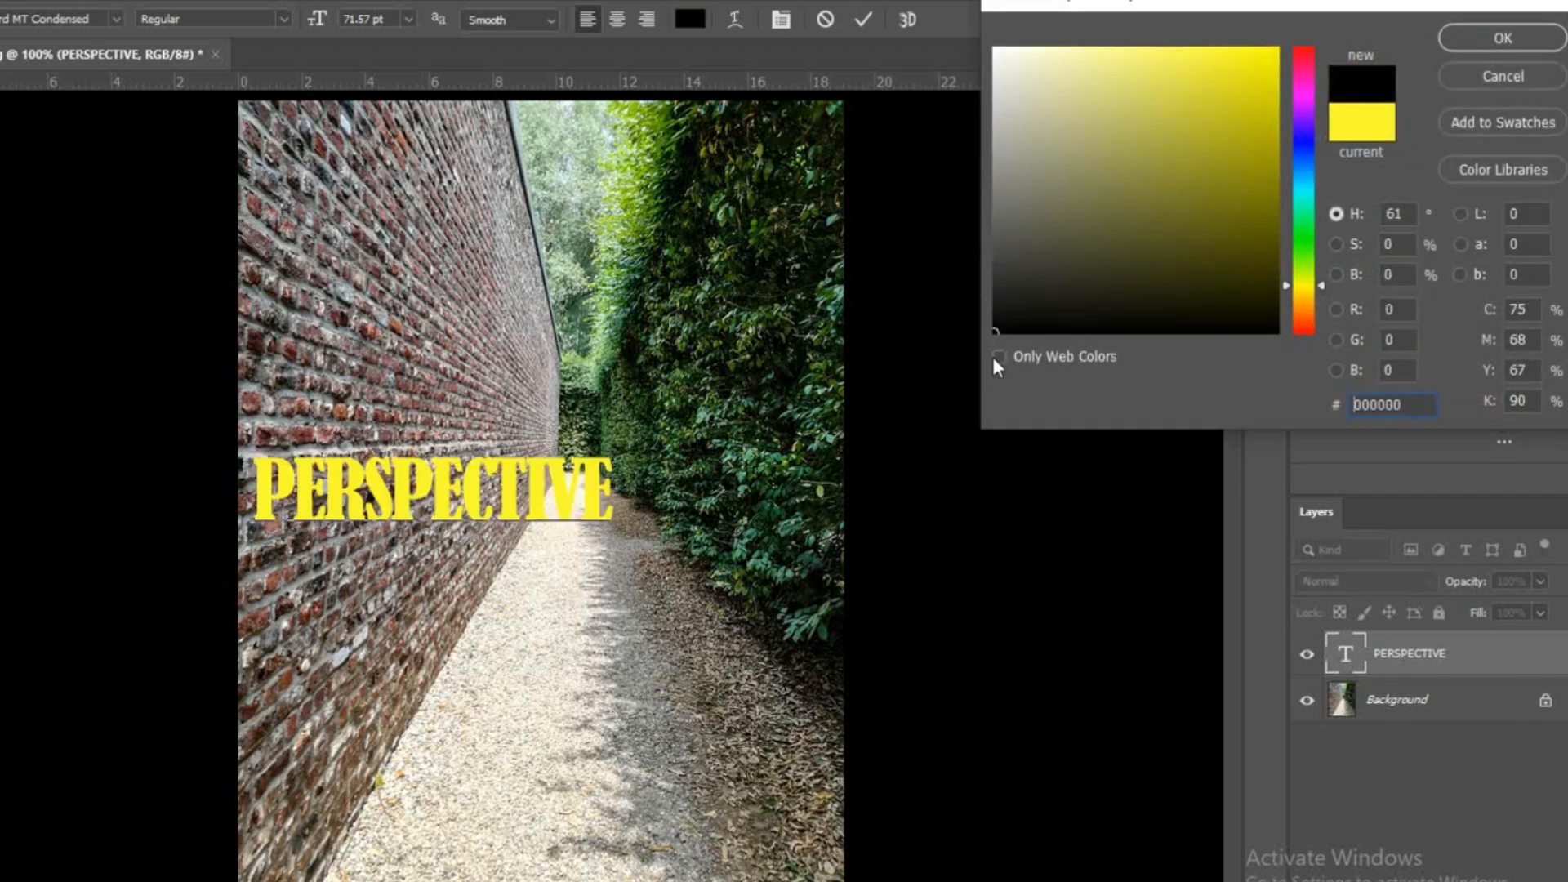
pyautogui.click(1487, 39)
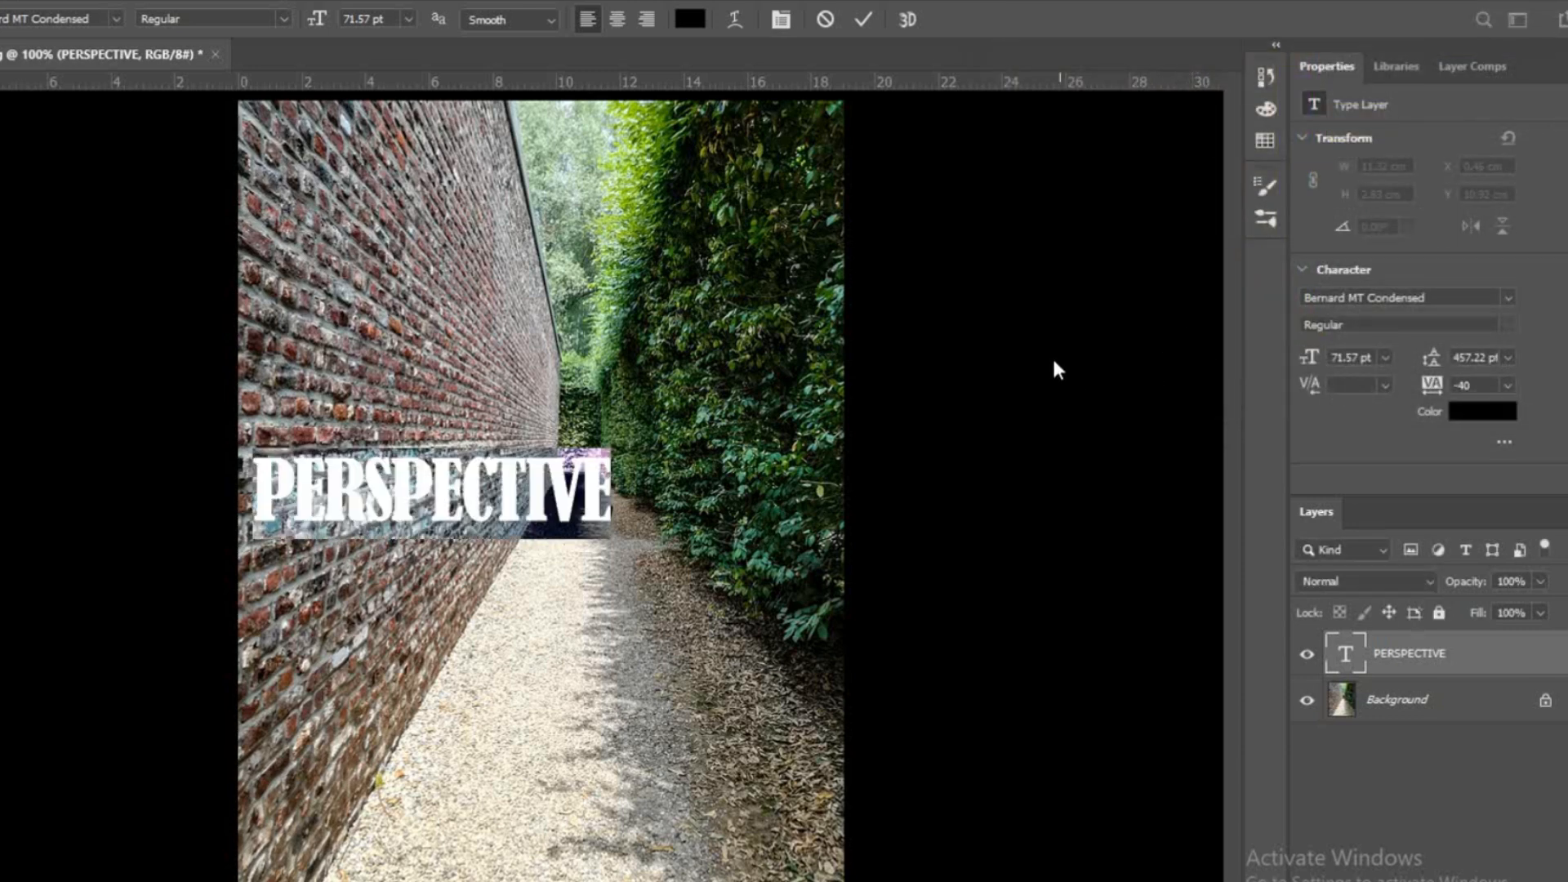
pyautogui.click(864, 18)
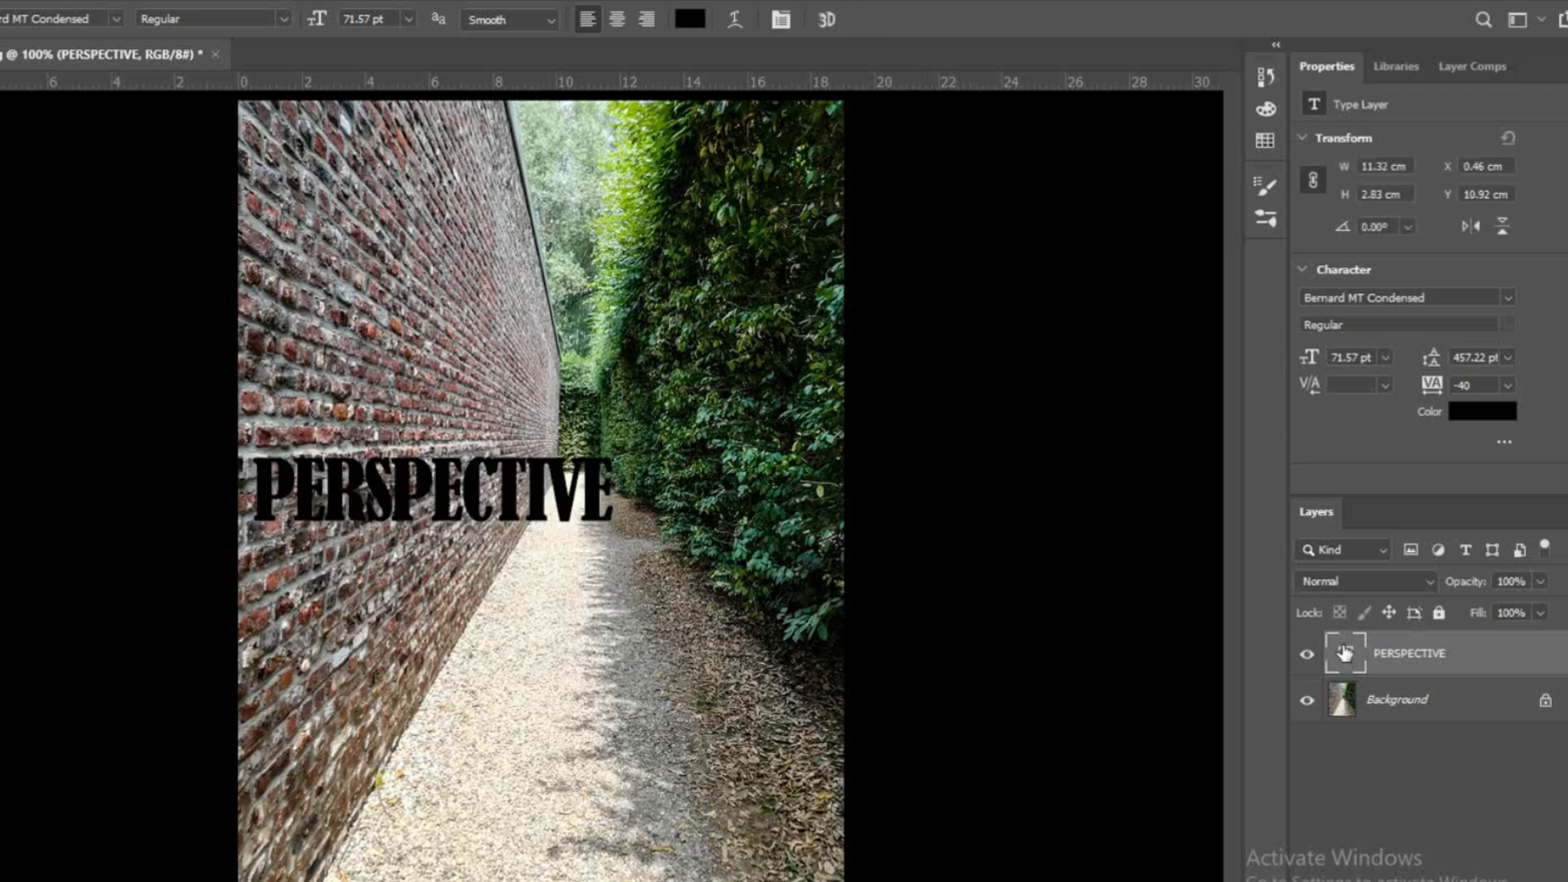
# Step: Copy the pixels of the PERSPECTIVE text, clear the selection and delete the text layer
pyautogui.rightClick(1344, 653)
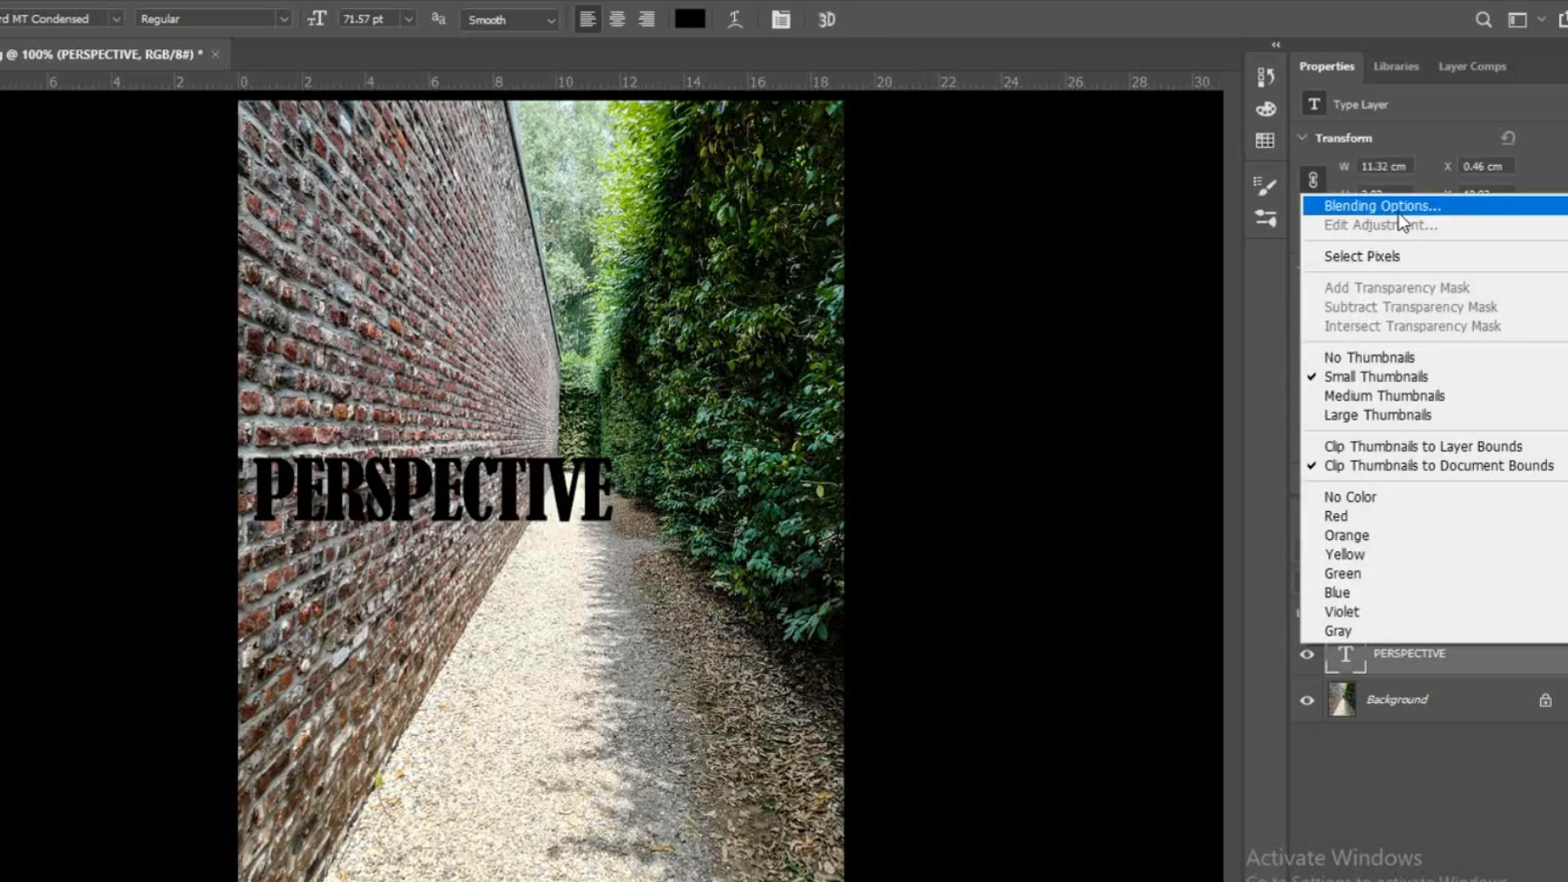
pyautogui.click(1390, 257)
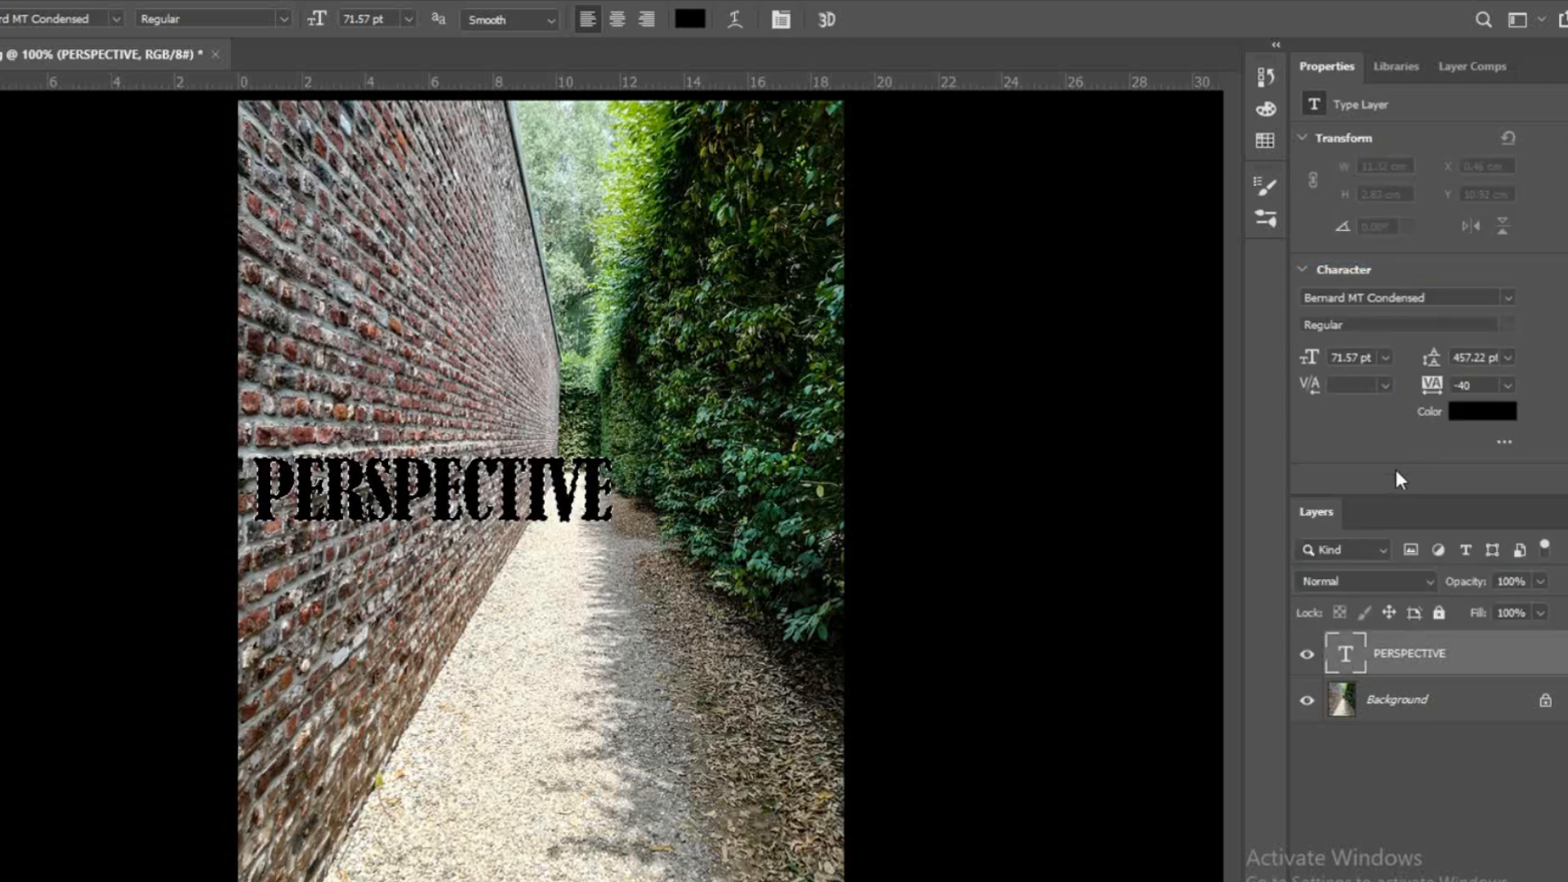
pyautogui.hotkey('ctrl', 'c')
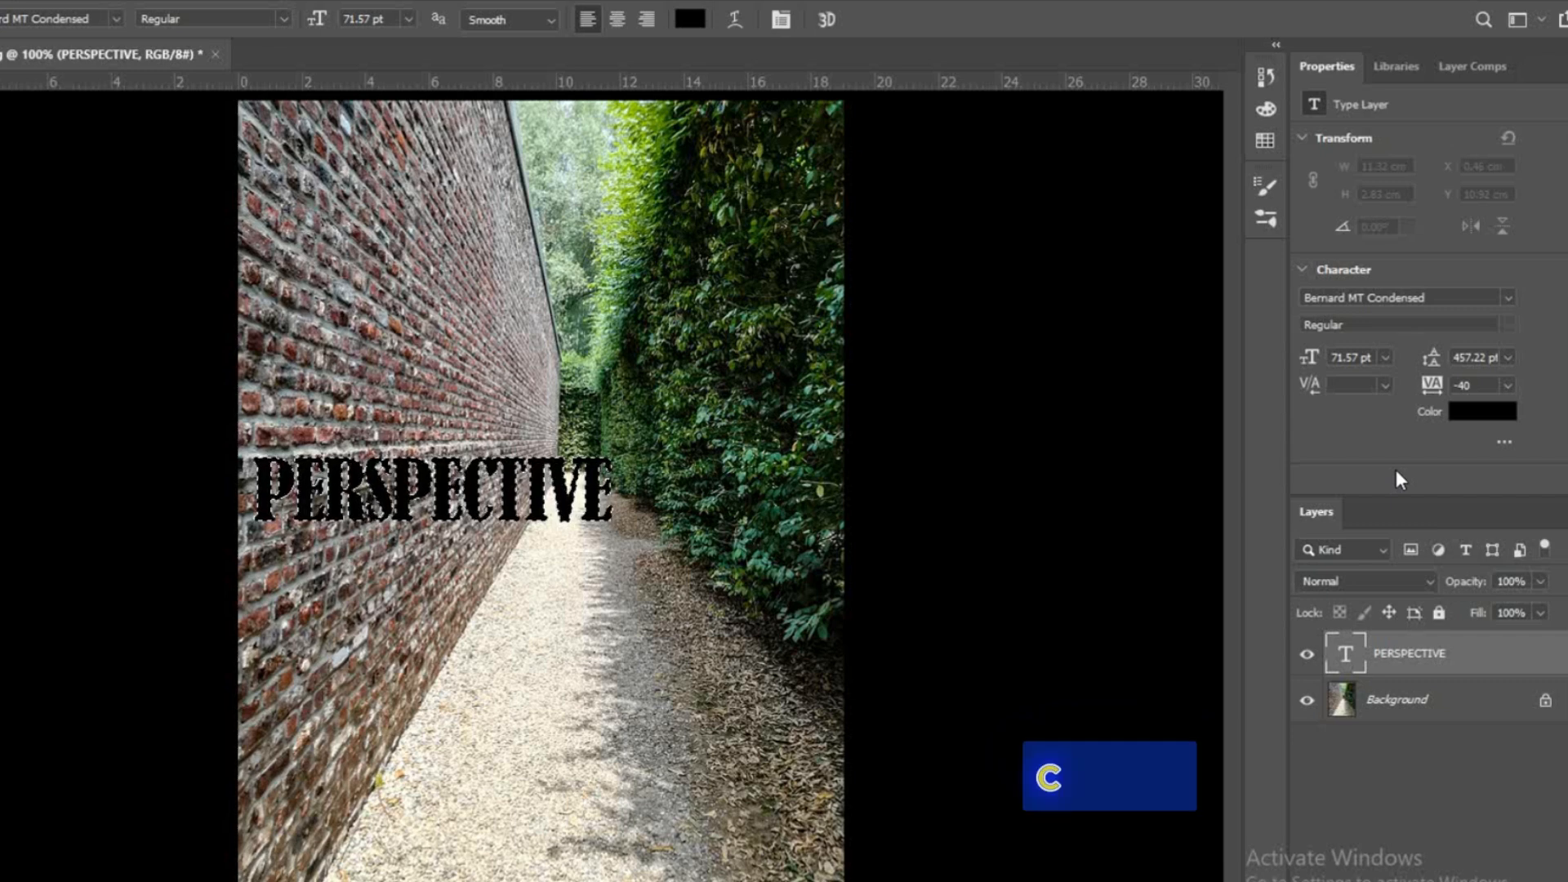
pyautogui.hotkey('ctrl', 'd')
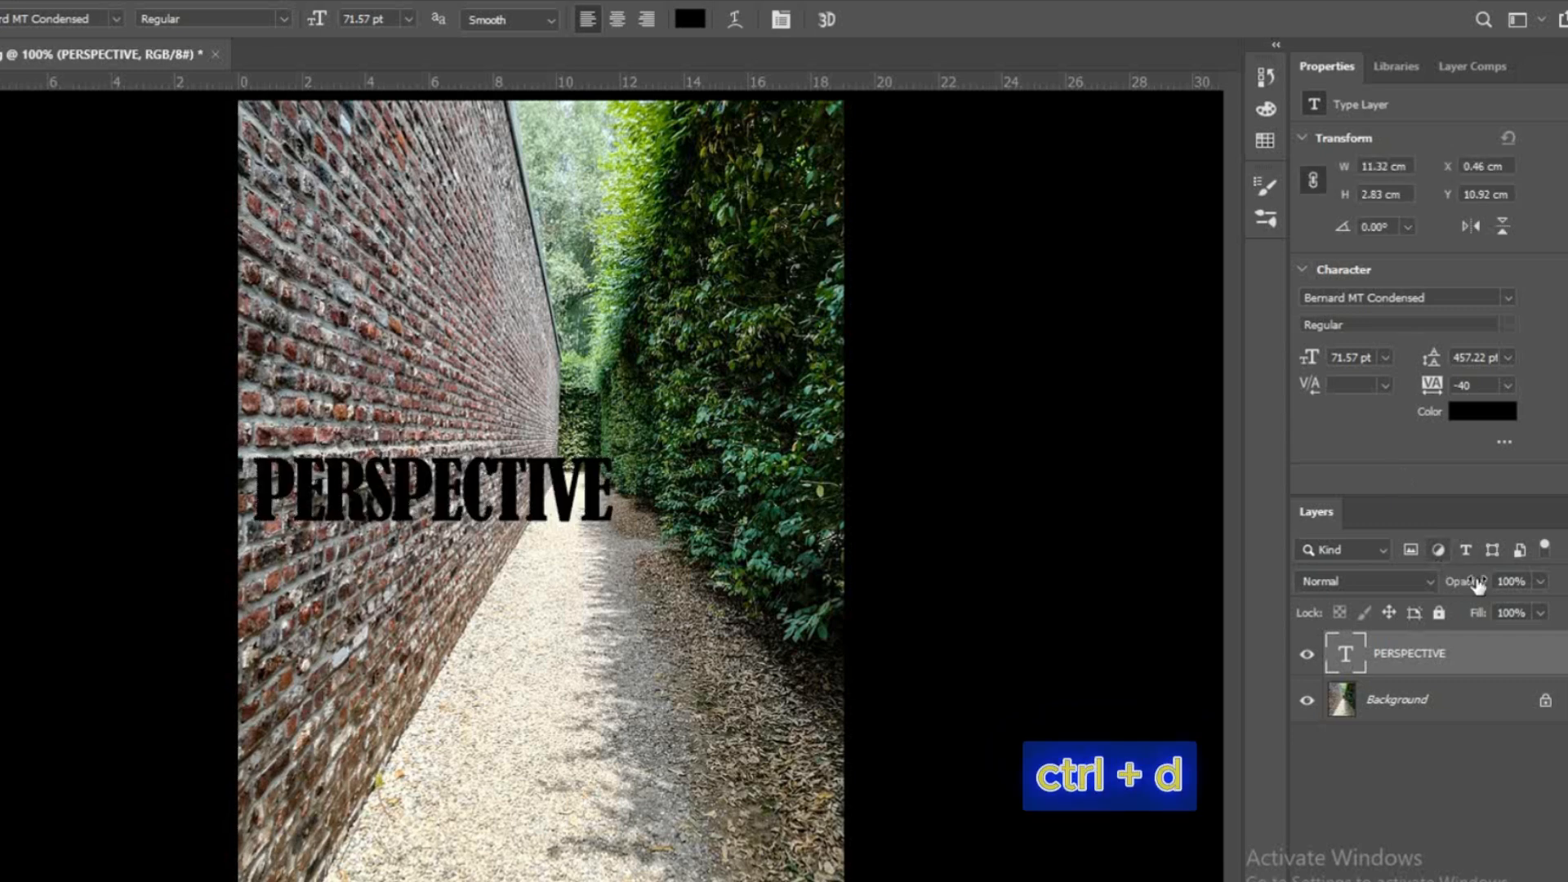
pyautogui.press('Delete')
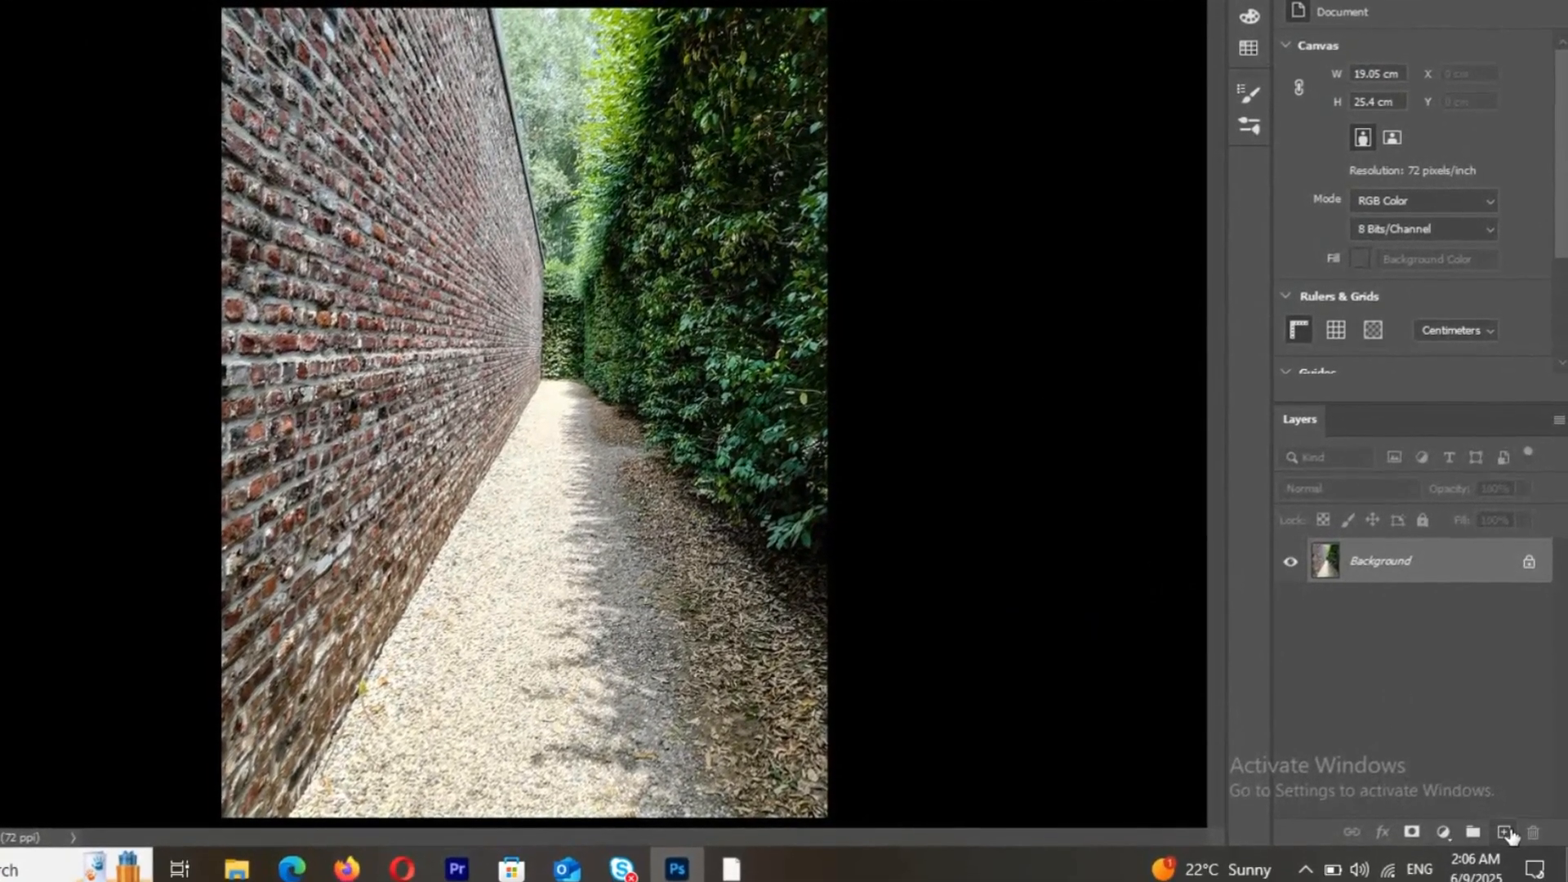
# Step: Create a new empty layer above the Background and open the Vanishing Point filter on it
pyautogui.click(1507, 833)
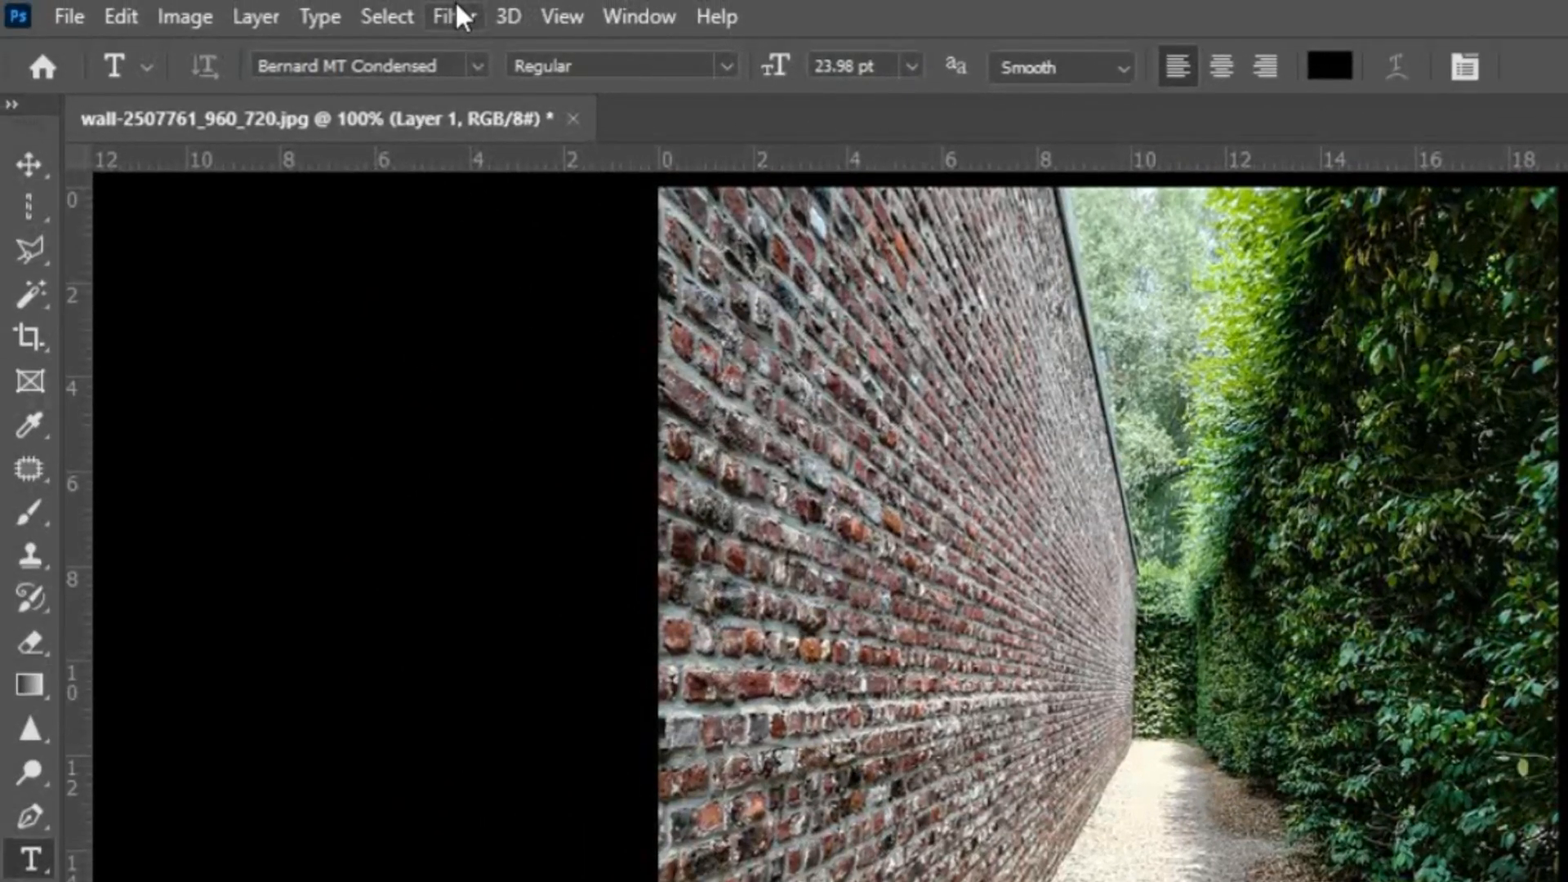
pyautogui.click(455, 7)
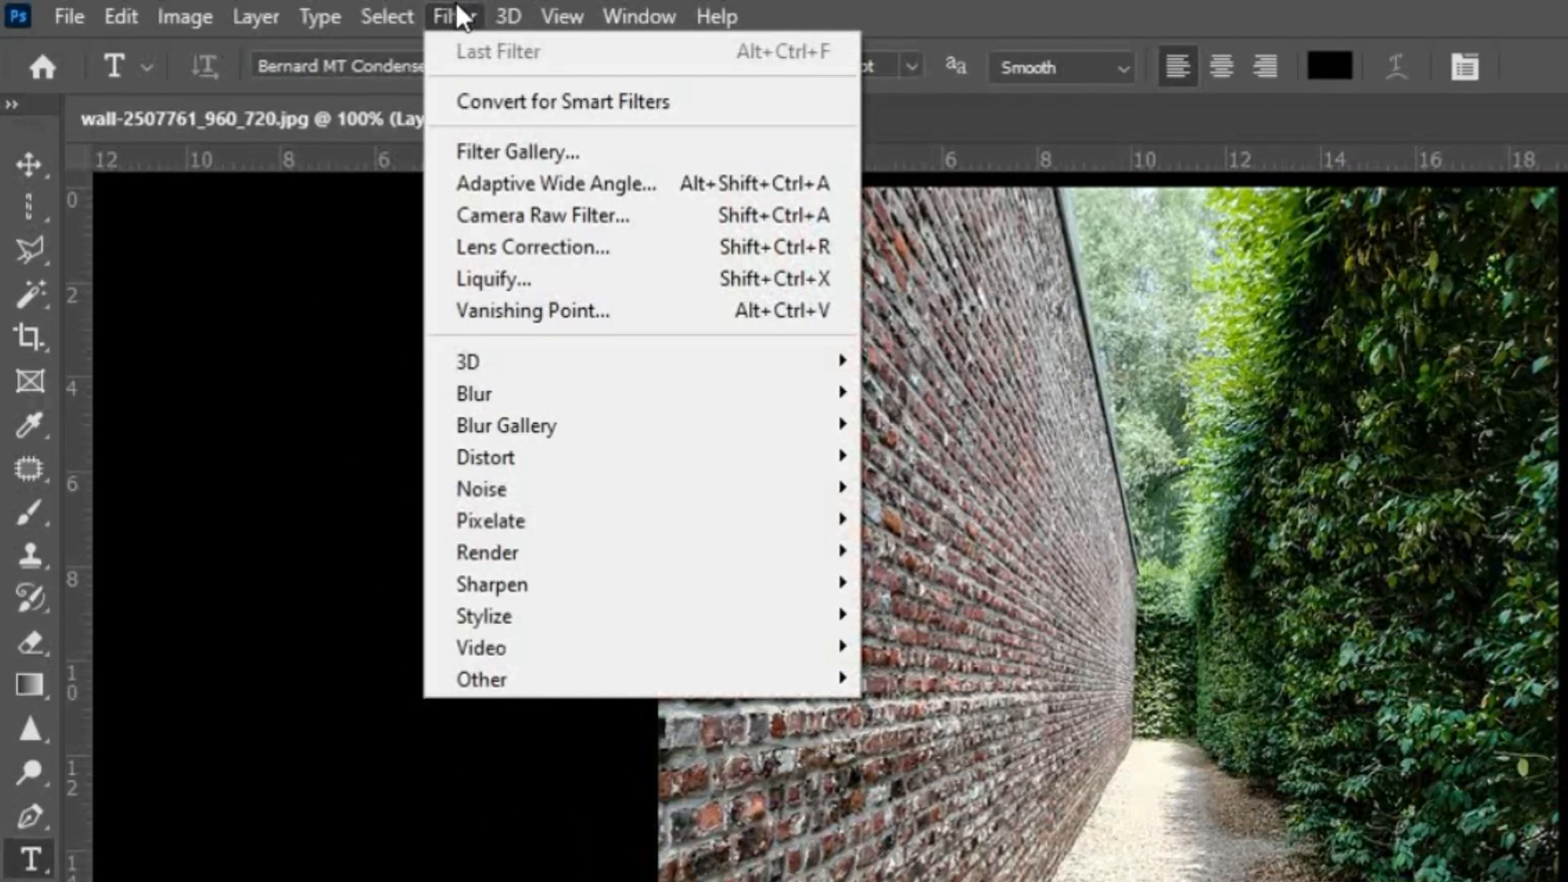
pyautogui.click(557, 299)
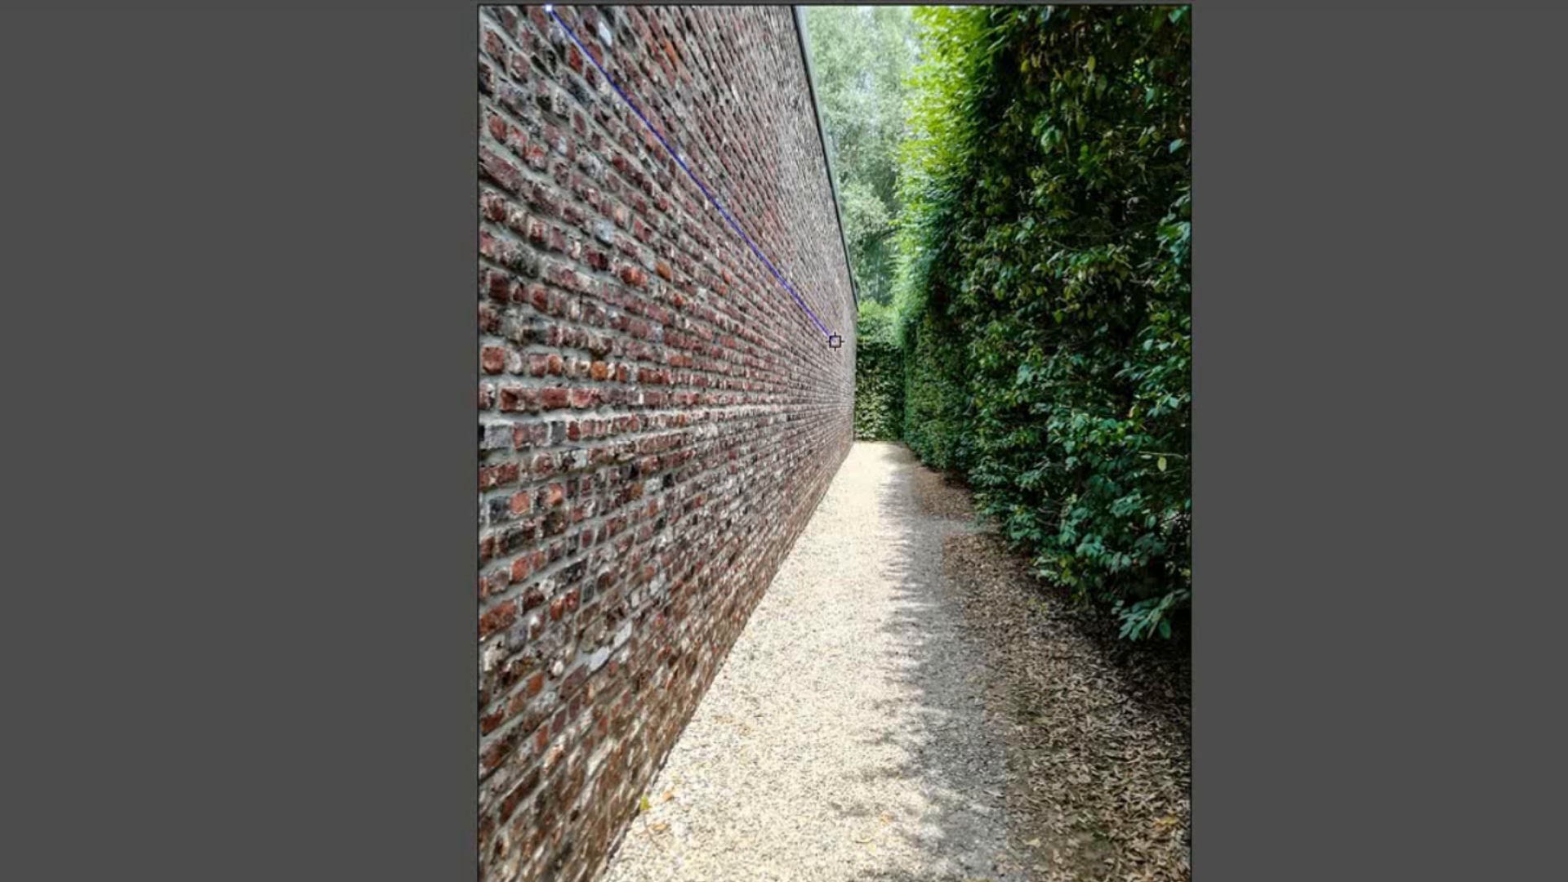
# Step: Complete the four-corner perspective plane along the brick wall and adjust its near lower corner to form a valid grid
pyautogui.click(837, 473)
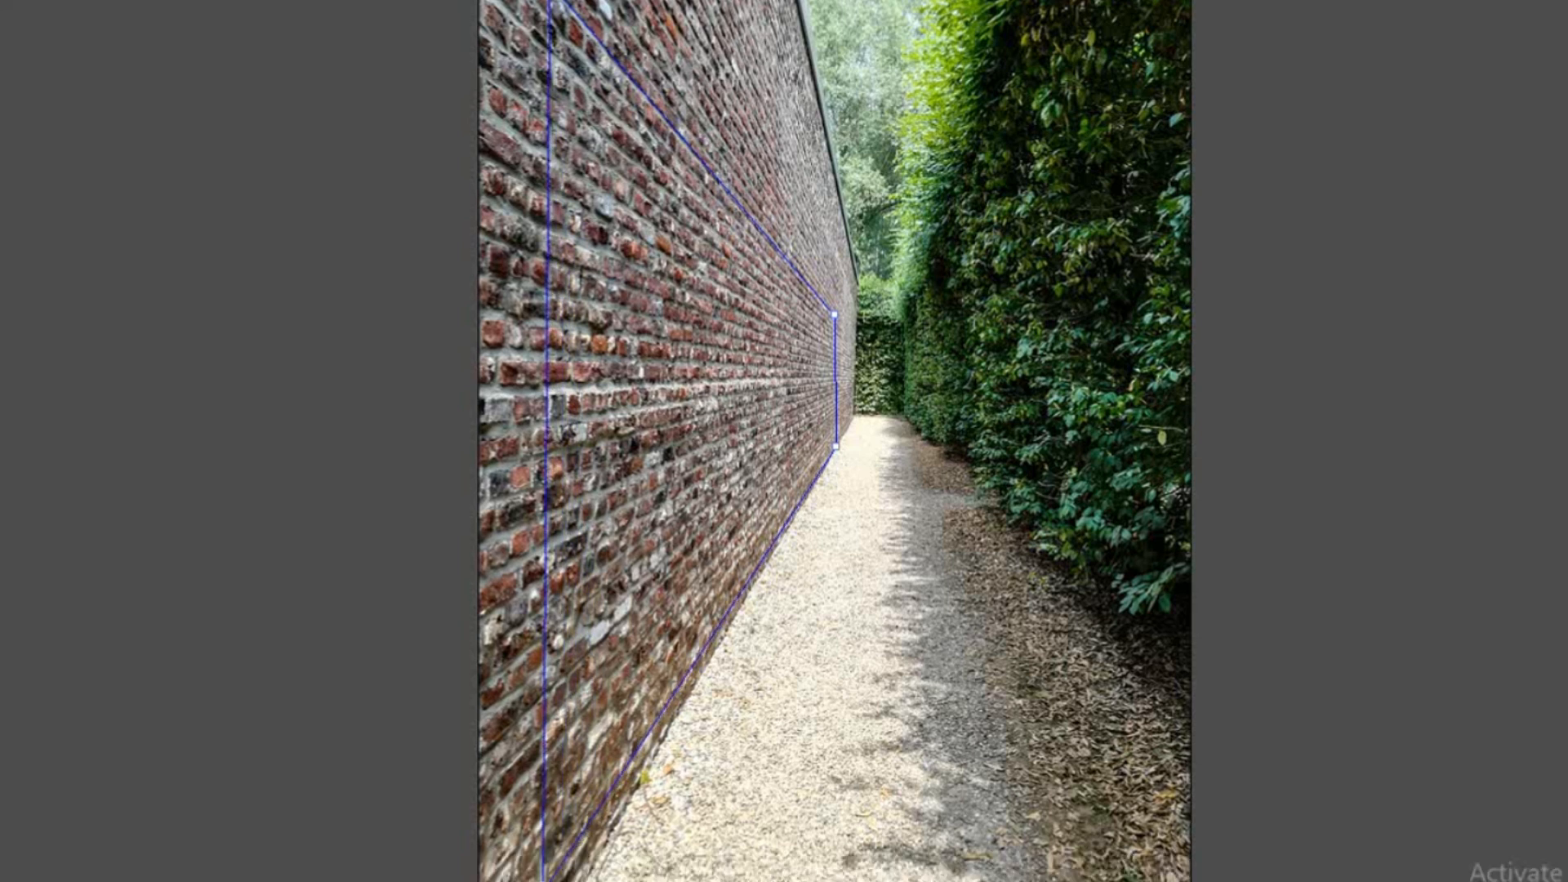
pyautogui.click(543, 881)
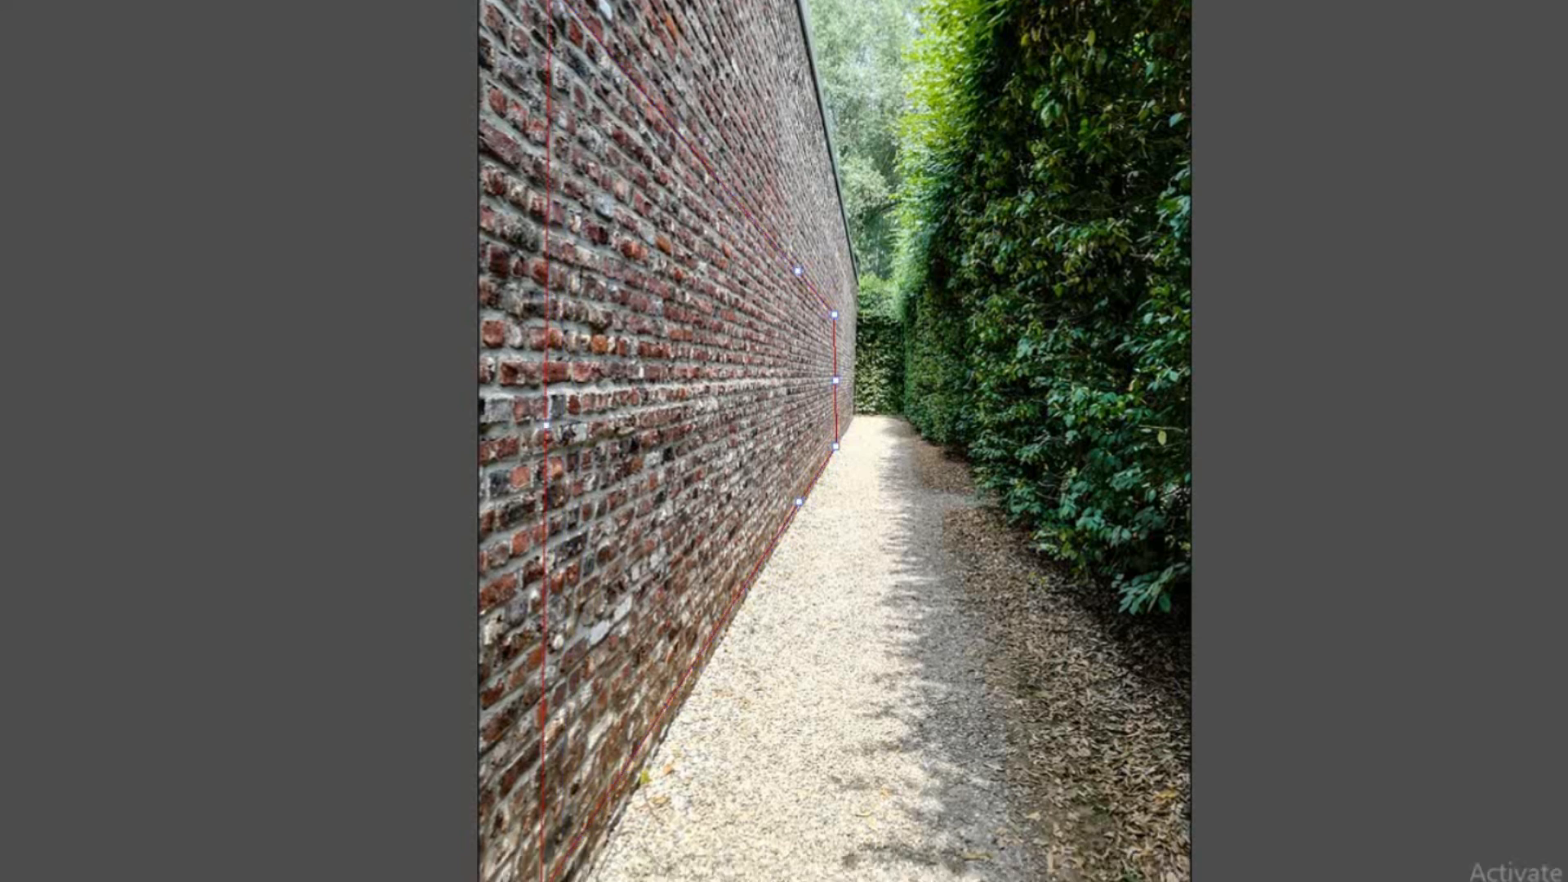
pyautogui.moveTo(542, 881); pyautogui.dragTo(562, 873)
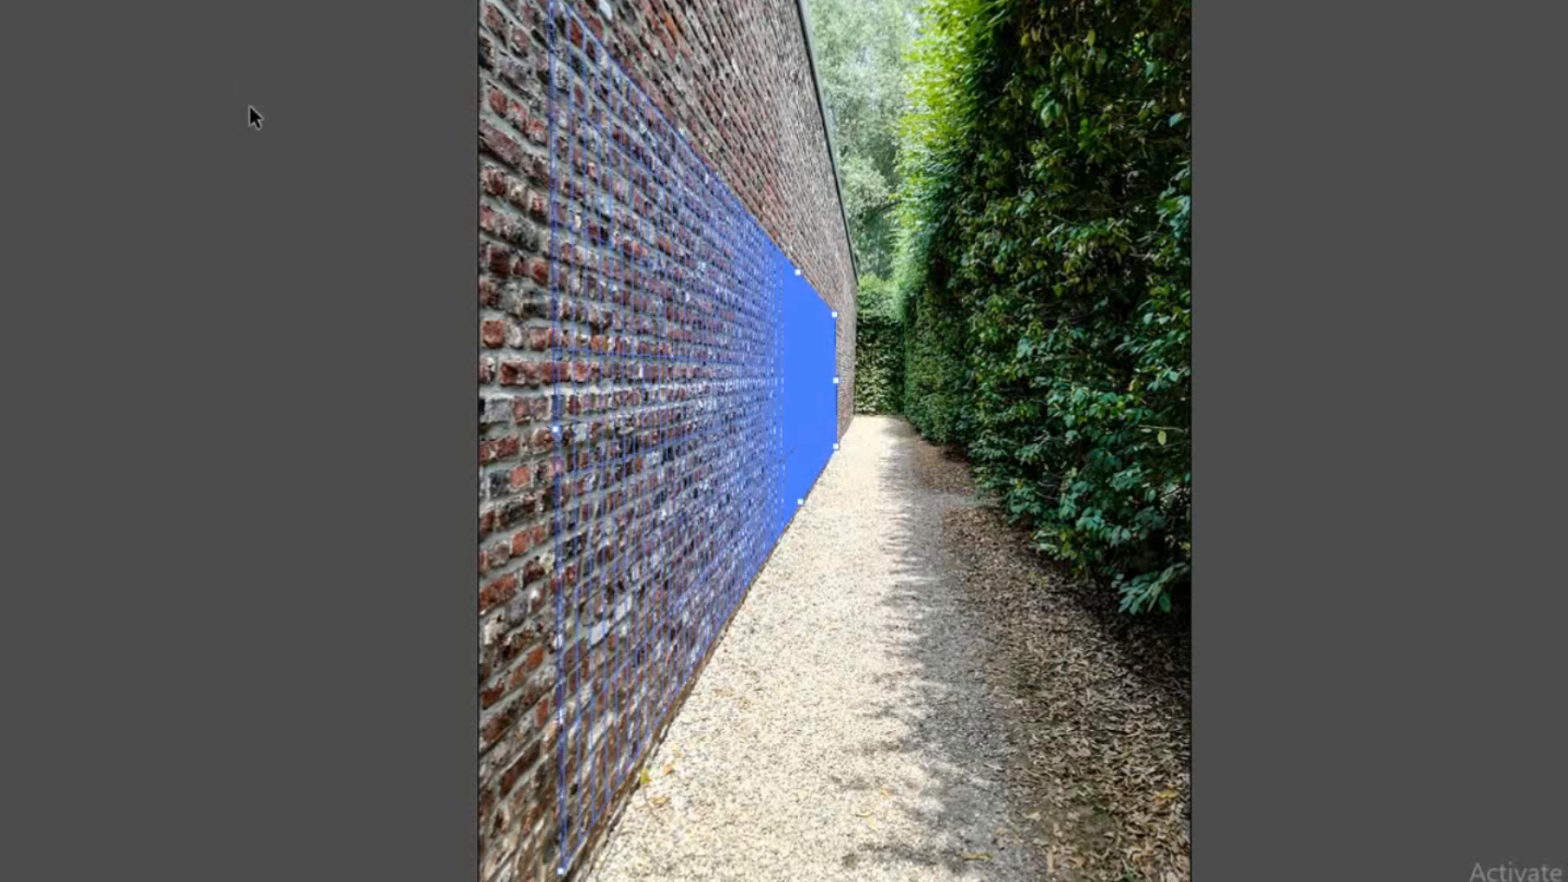
# Step: Paste the copied PERSPECTIVE text, place it in the wall's perspective plane, shrink it with the Transform tool and move it to the wall's near part
pyautogui.hotkey('ctrl', 'v')
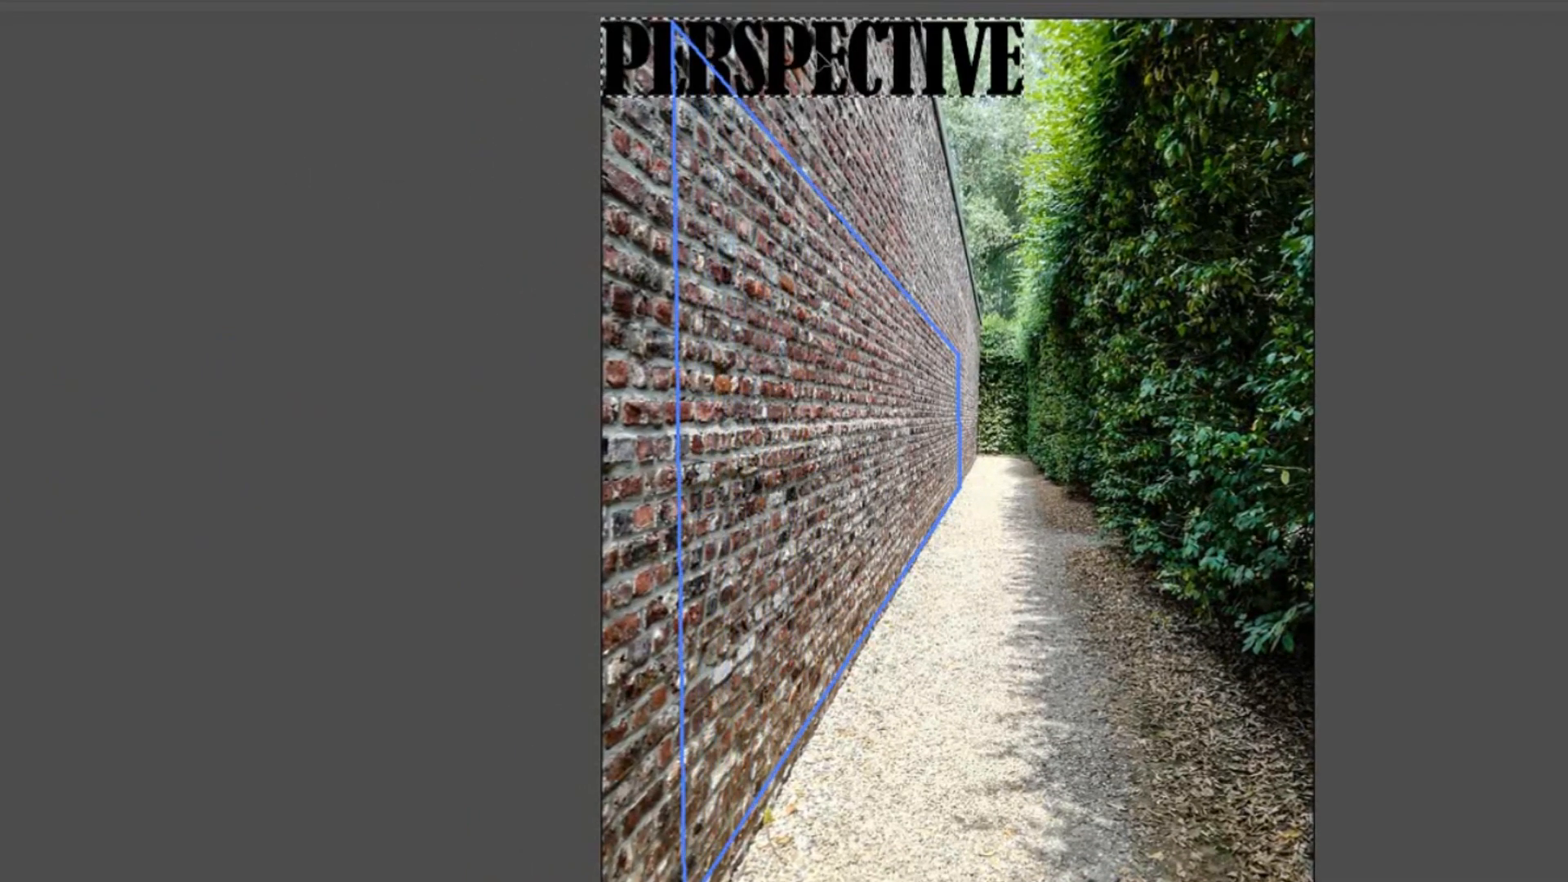
pyautogui.moveTo(825, 70); pyautogui.dragTo(914, 686)
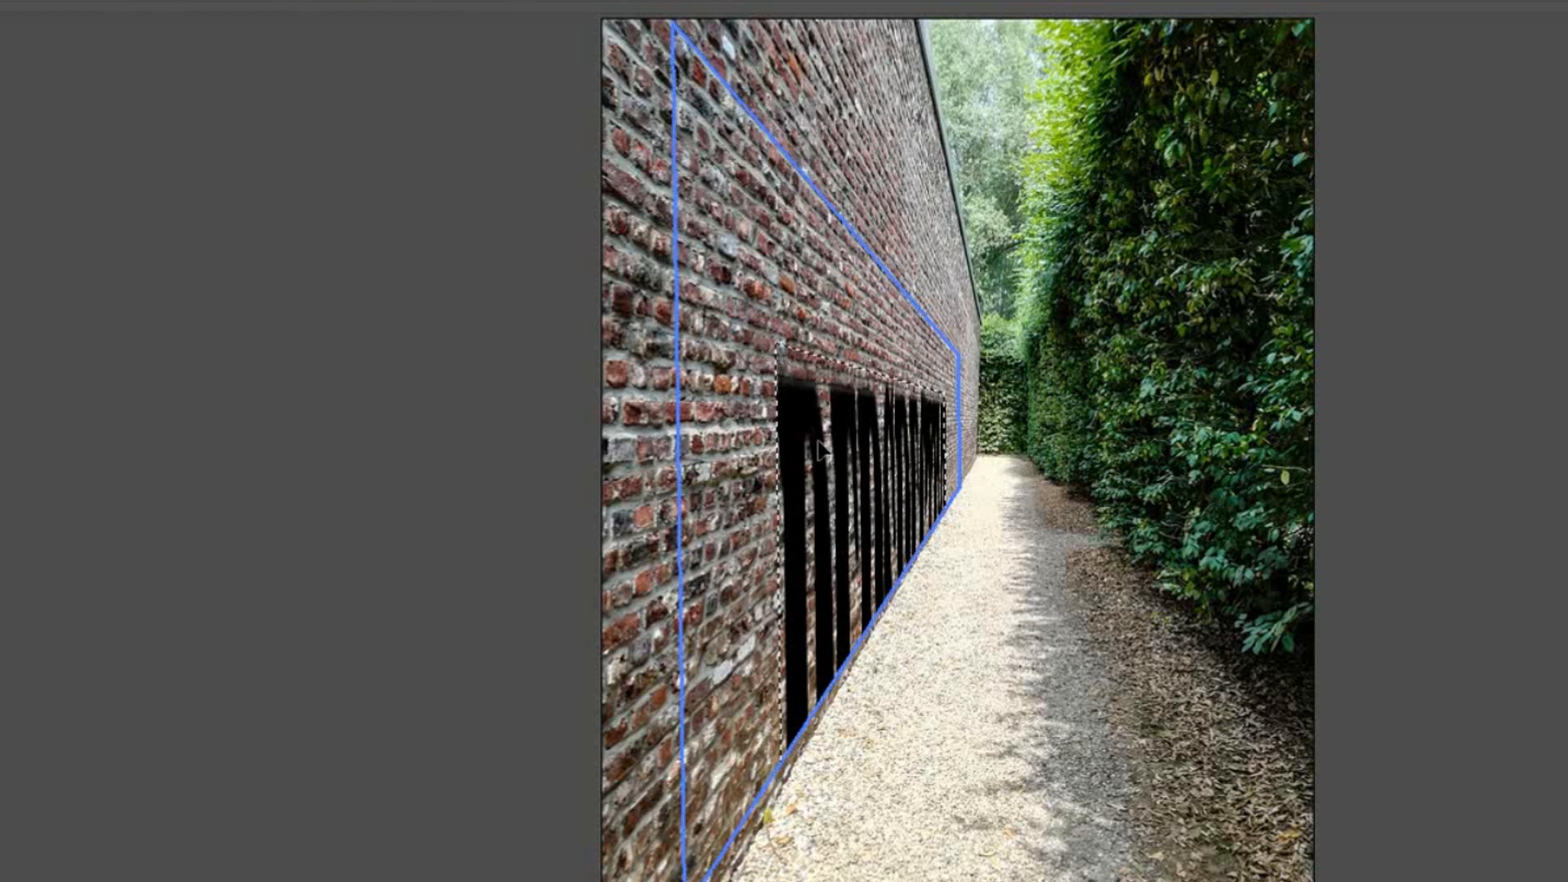
pyautogui.press('t')
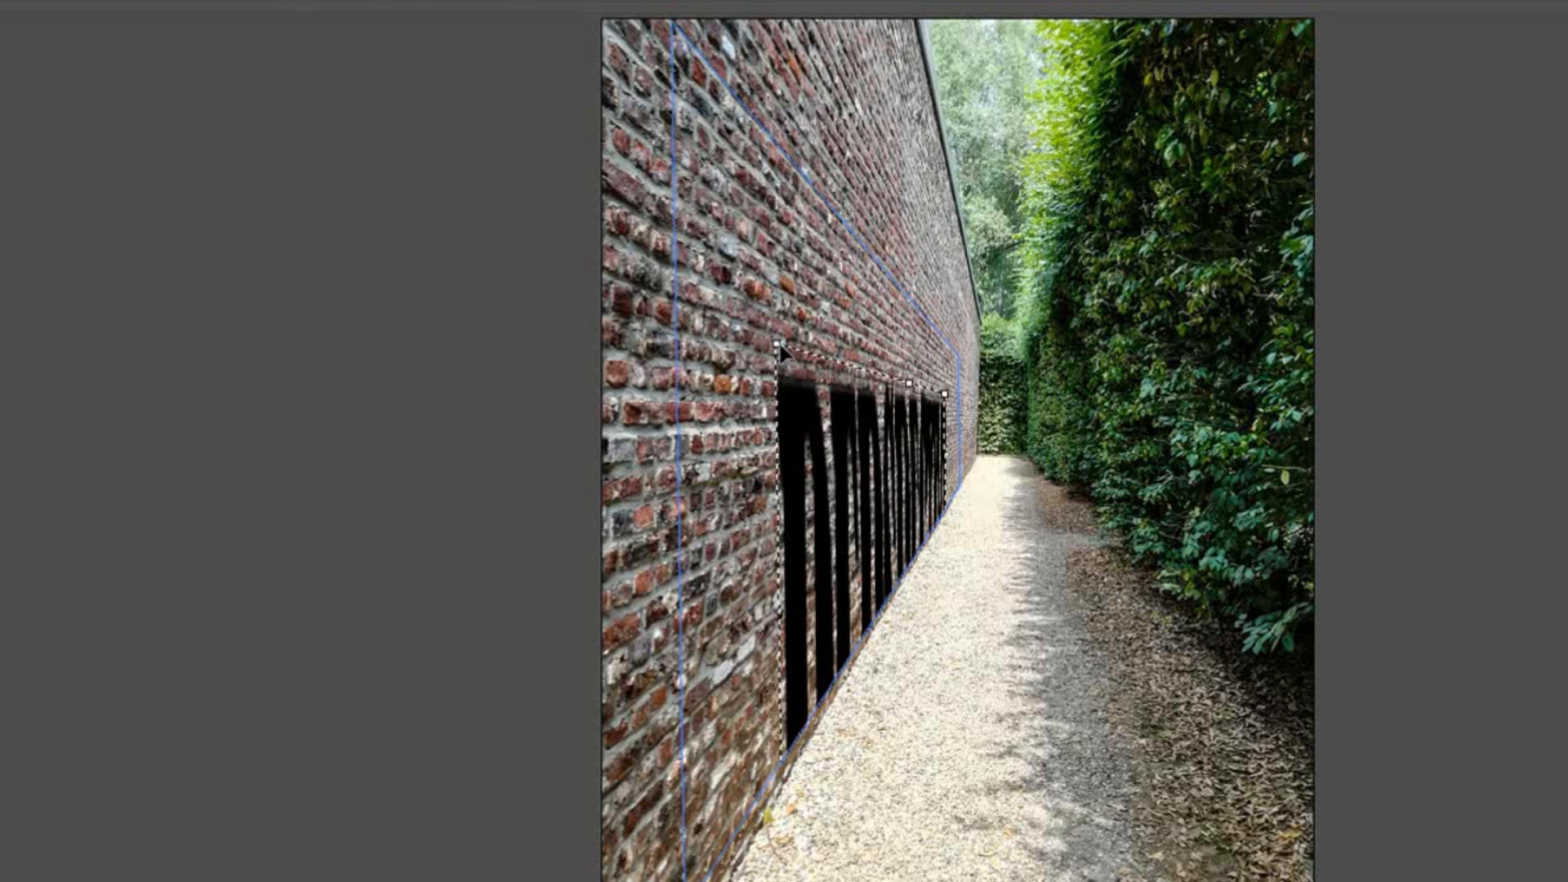
pyautogui.moveTo(776, 345); pyautogui.dragTo(934, 534)
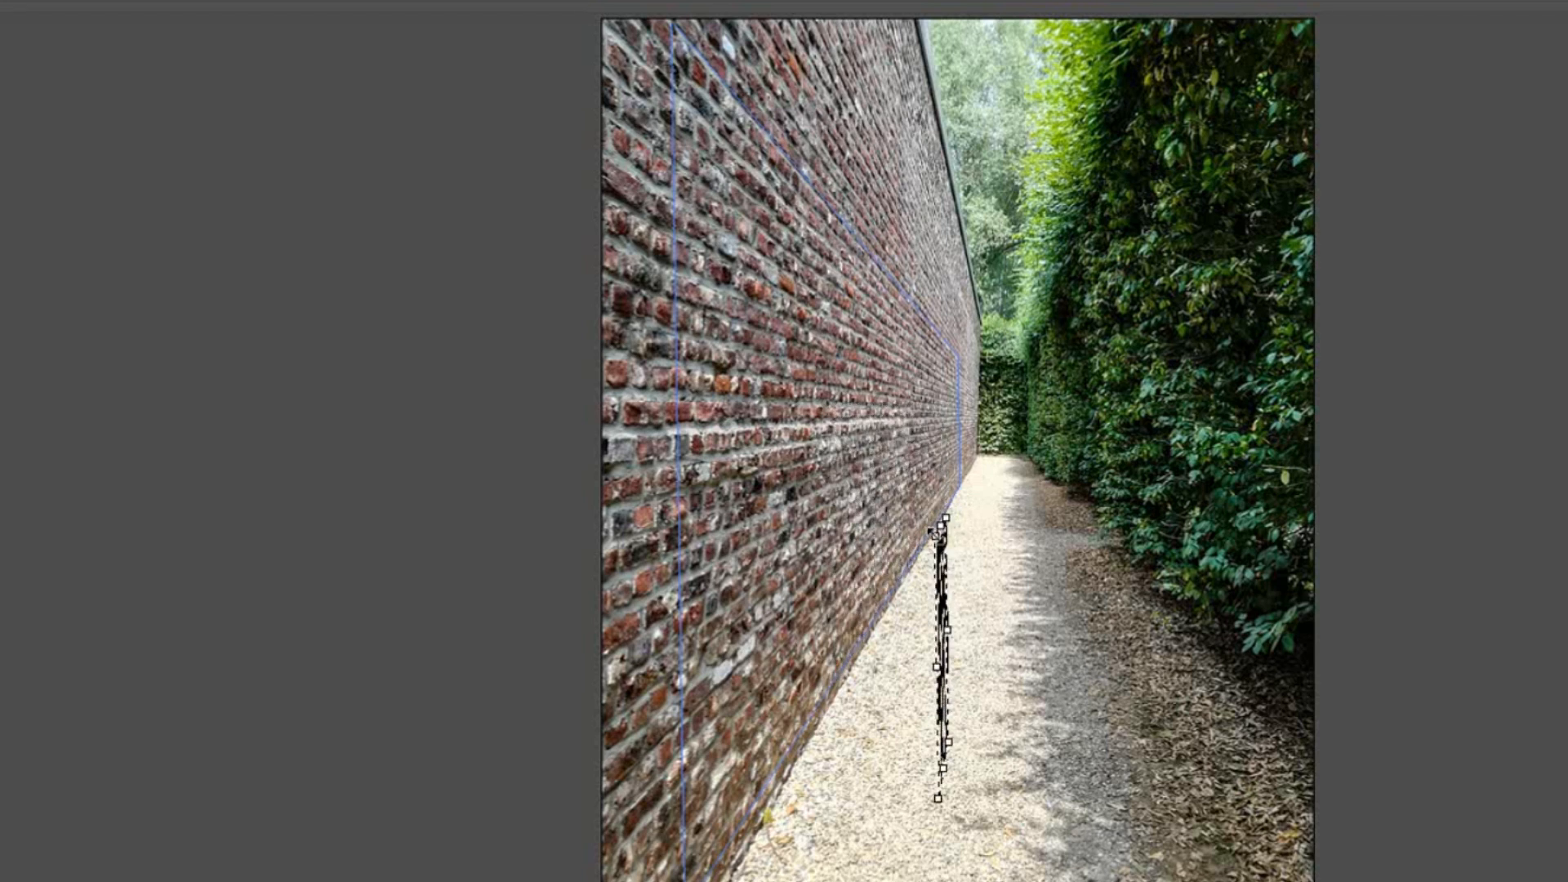
pyautogui.moveTo(946, 608); pyautogui.dragTo(796, 529)
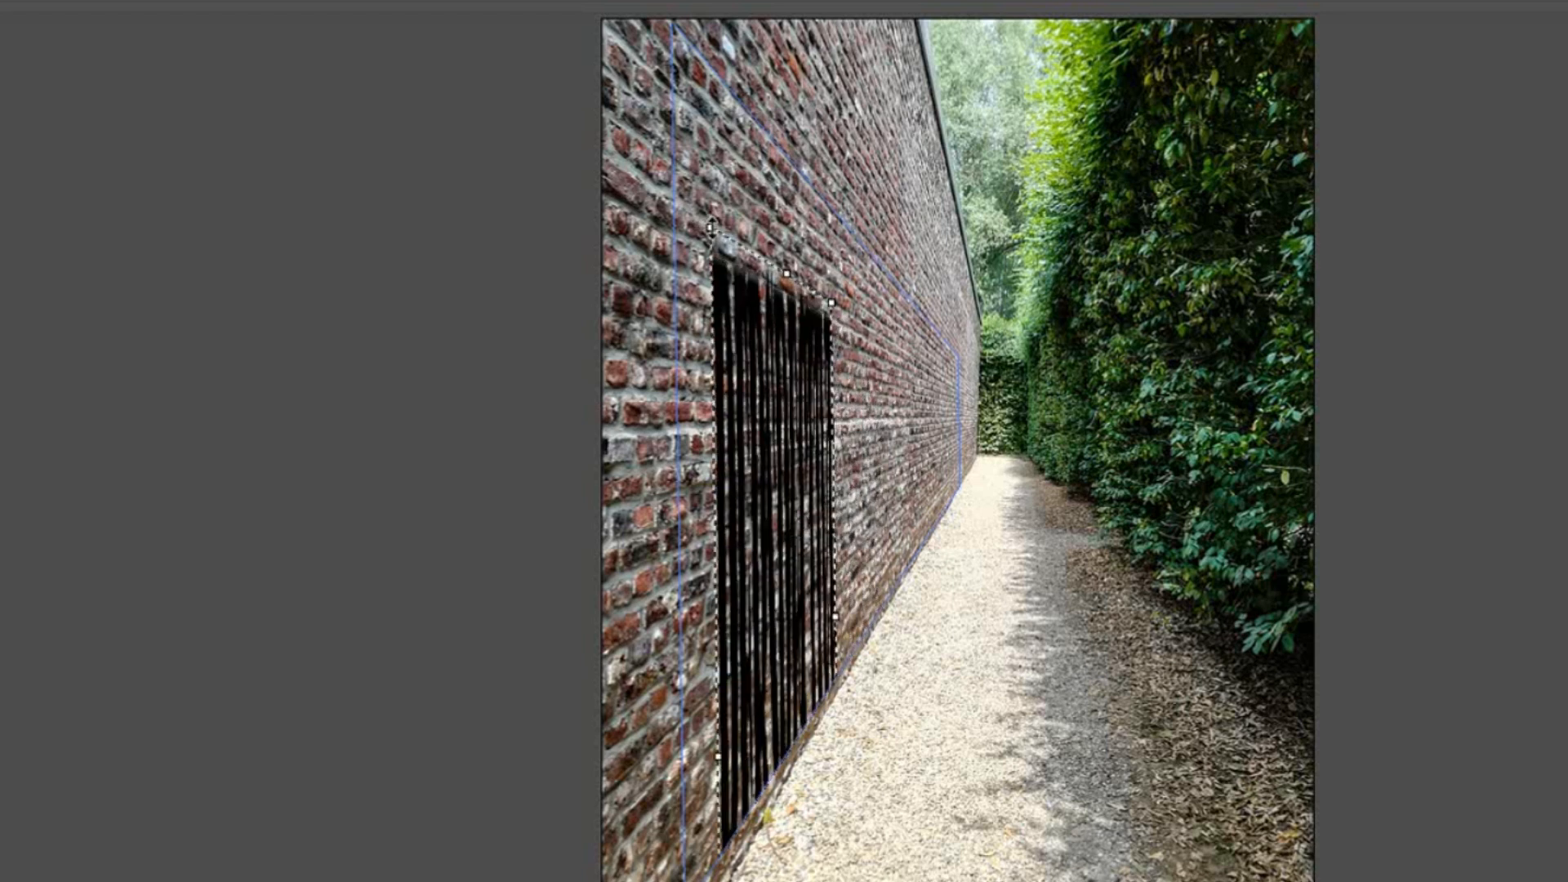
# Step: Reduce the text's height, align its near edge with the perspective plane's near edge and move it up to the middle of the wall
pyautogui.moveTo(711, 228); pyautogui.dragTo(685, 782)
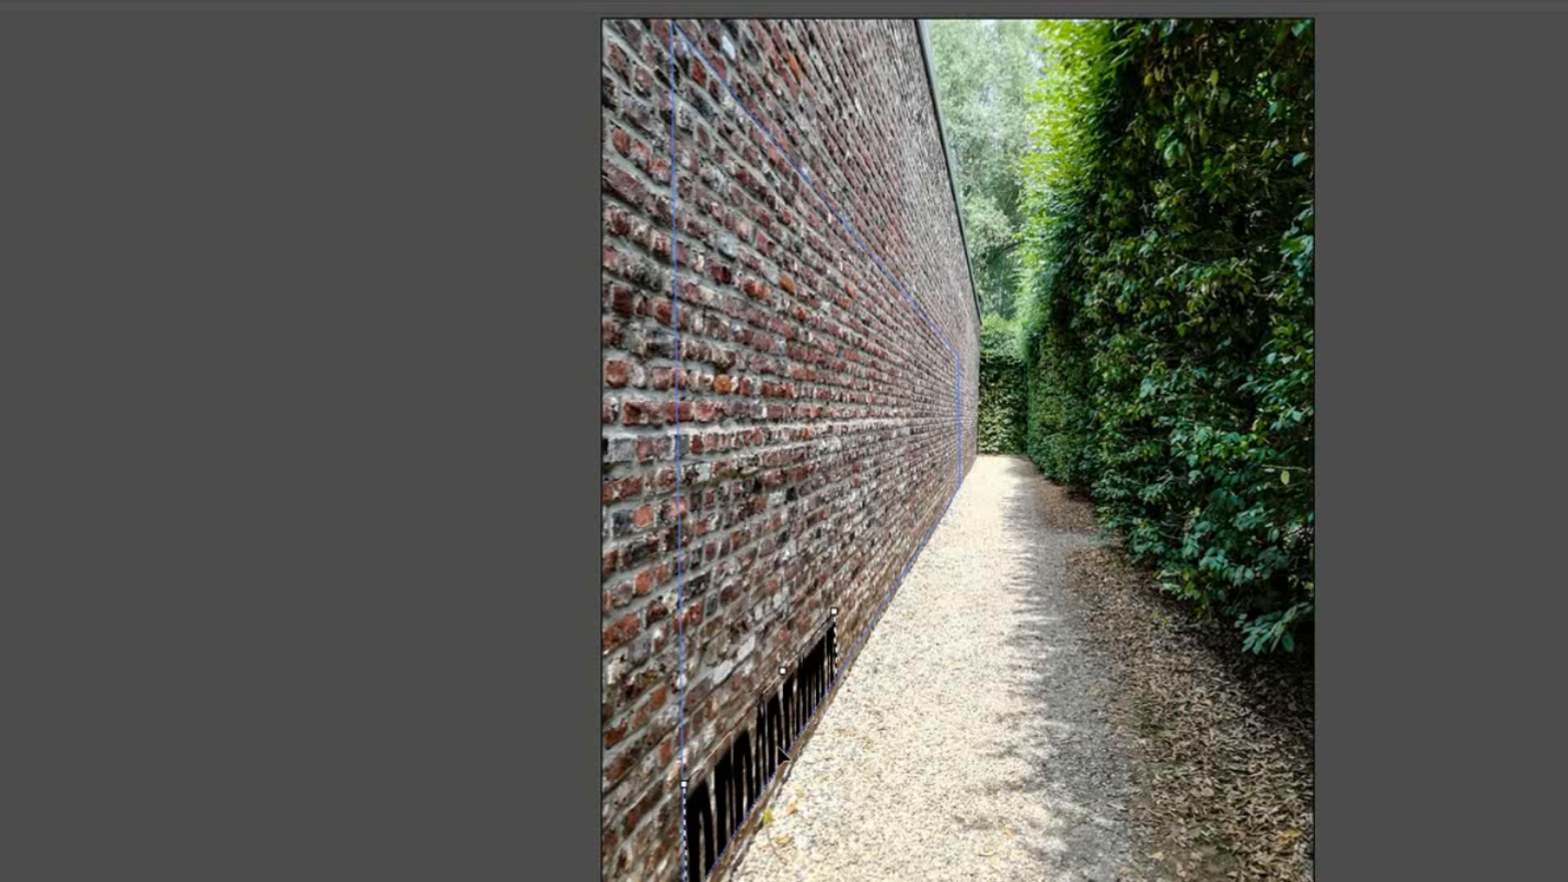
pyautogui.moveTo(783, 754); pyautogui.dragTo(782, 346)
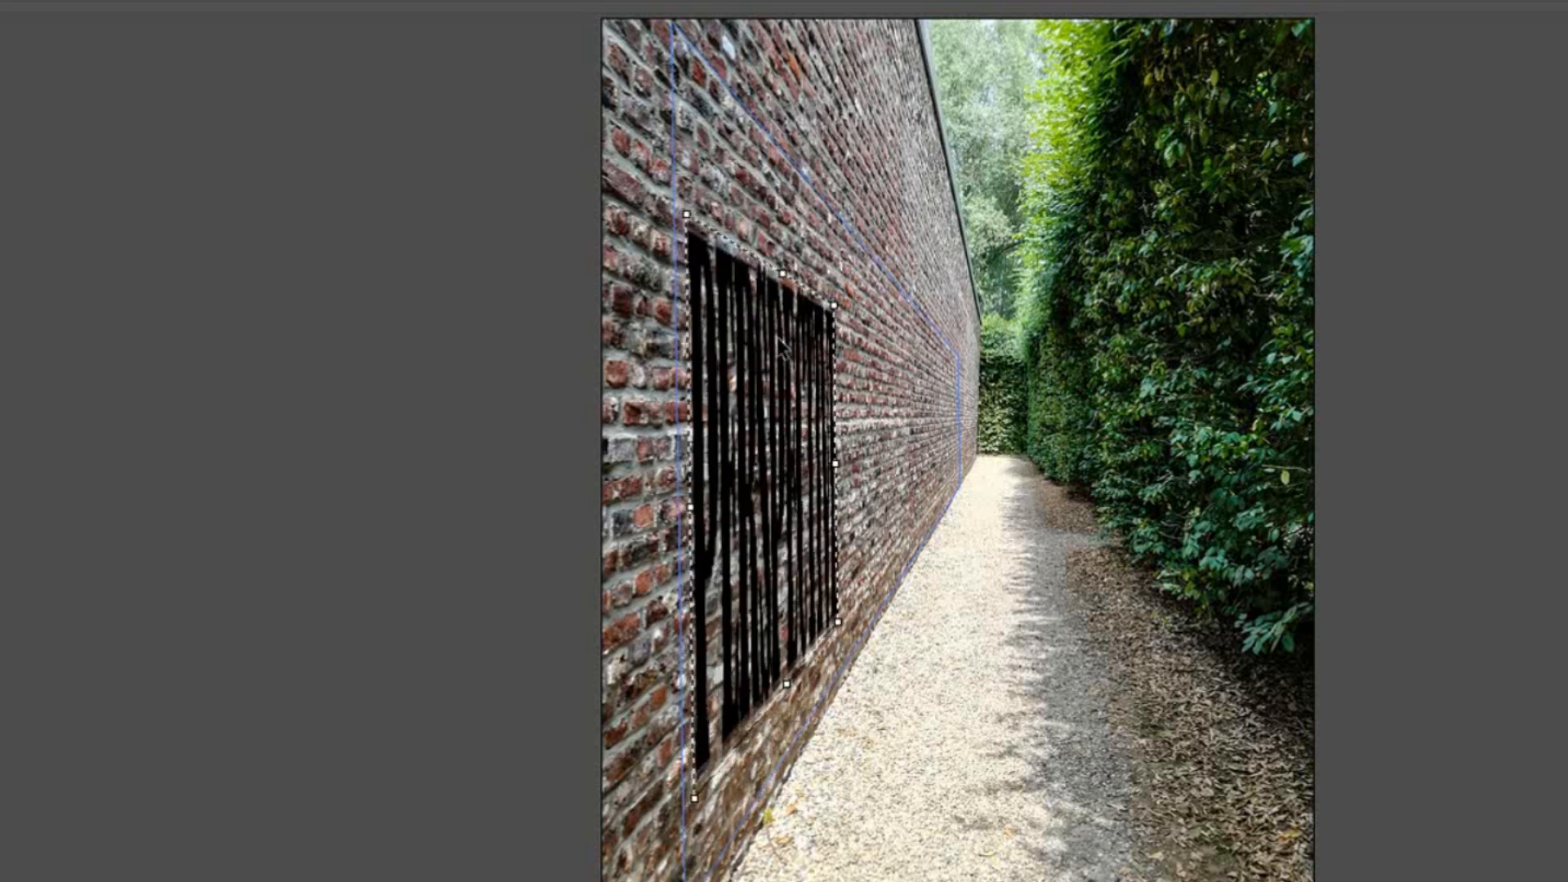
pyautogui.moveTo(686, 214); pyautogui.dragTo(680, 504)
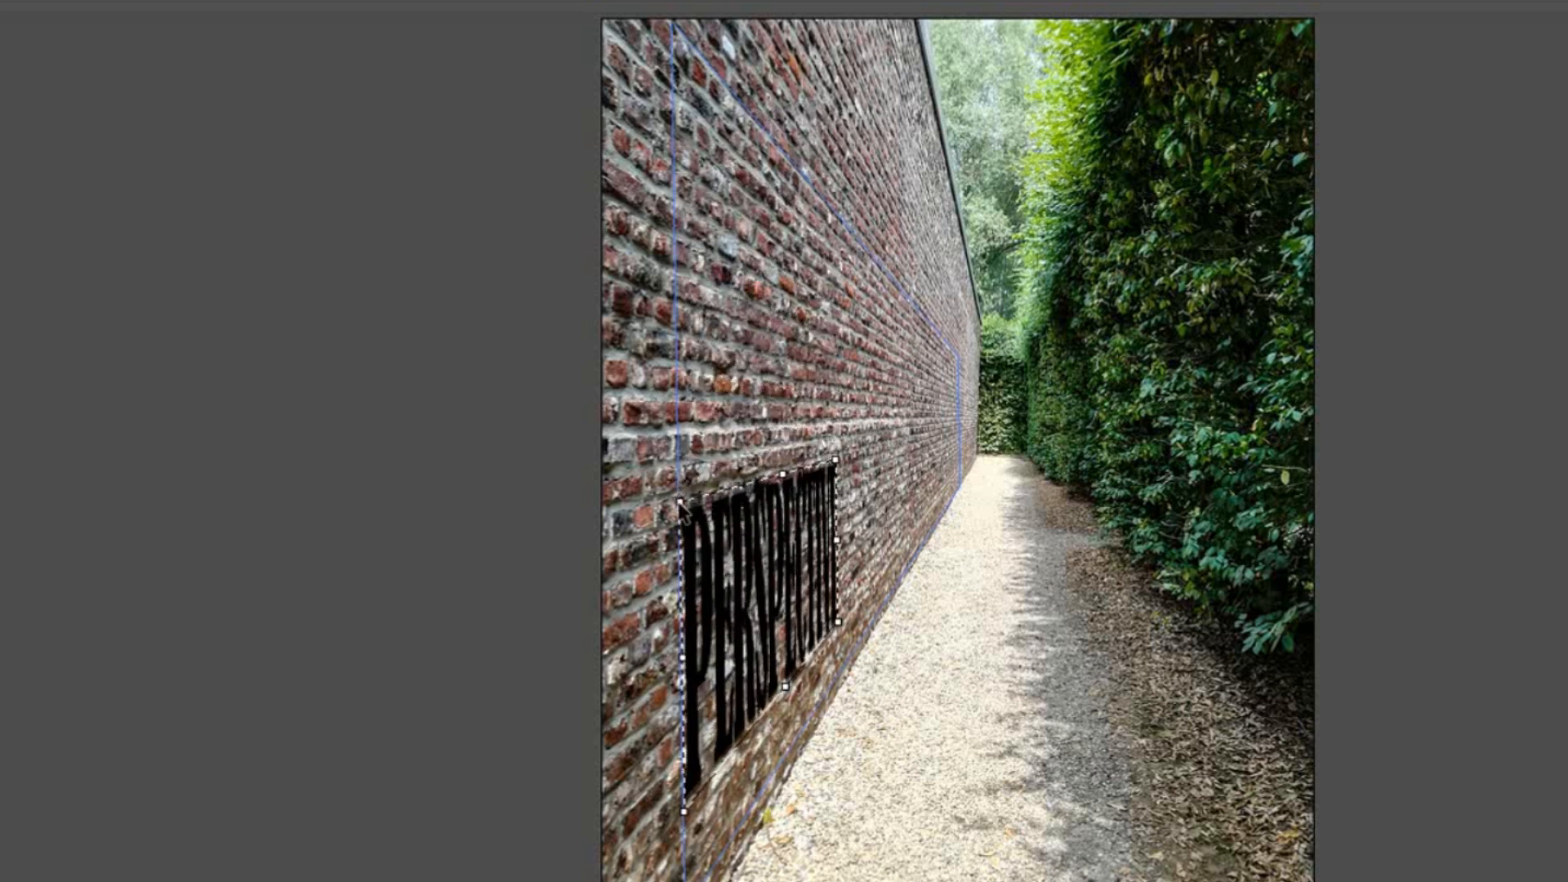
pyautogui.moveTo(736, 574); pyautogui.dragTo(739, 454)
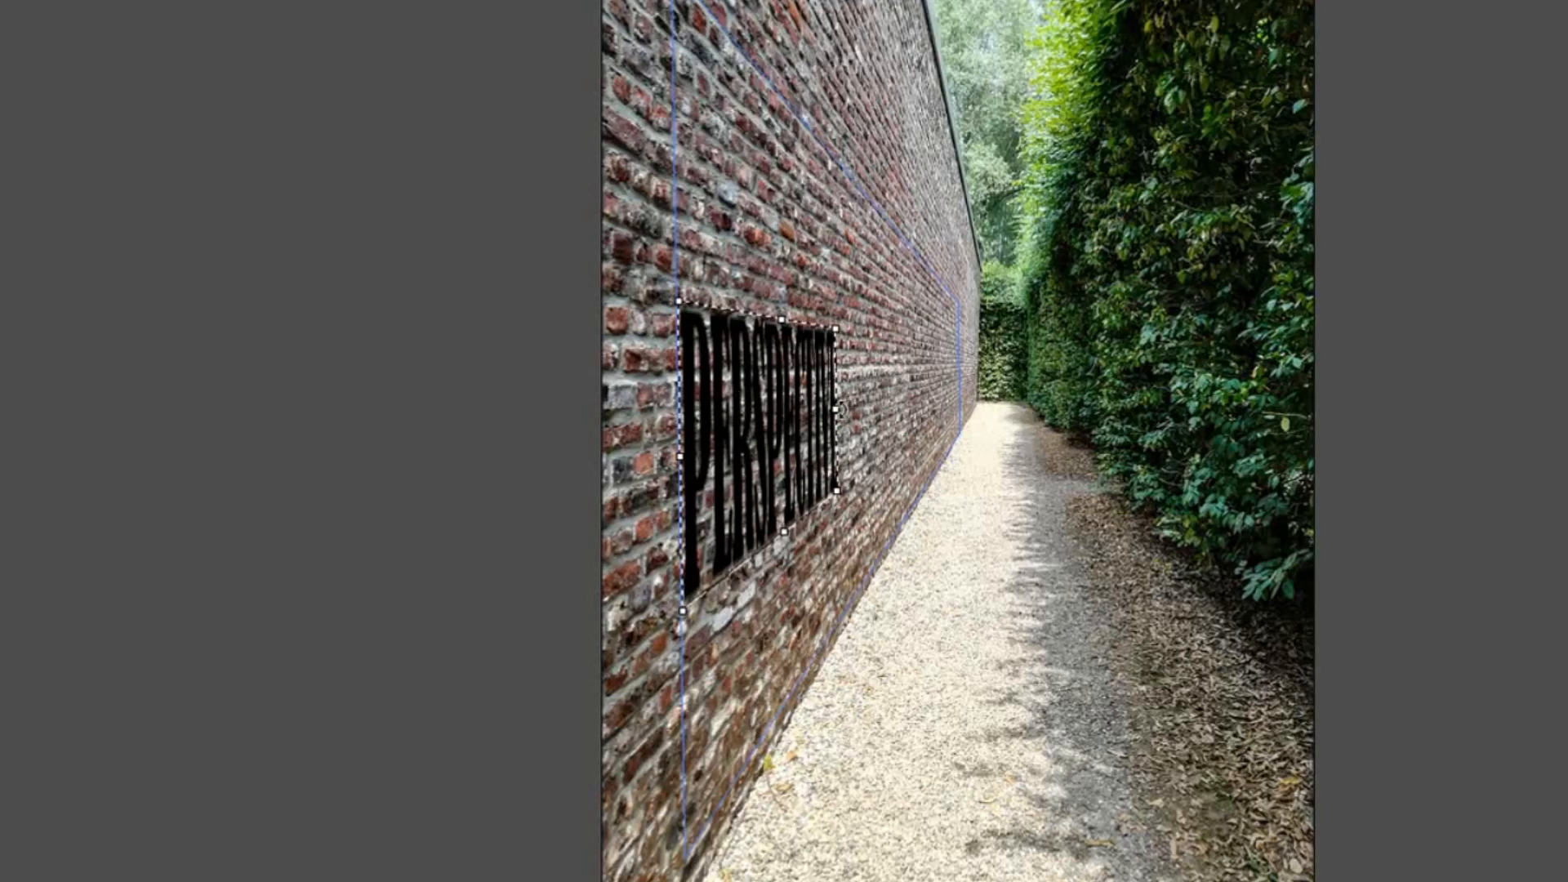
# Step: Stretch the text along the wall almost to the plane's far edge, increase its height and apply the Vanishing Point filter
pyautogui.moveTo(834, 408); pyautogui.dragTo(947, 376)
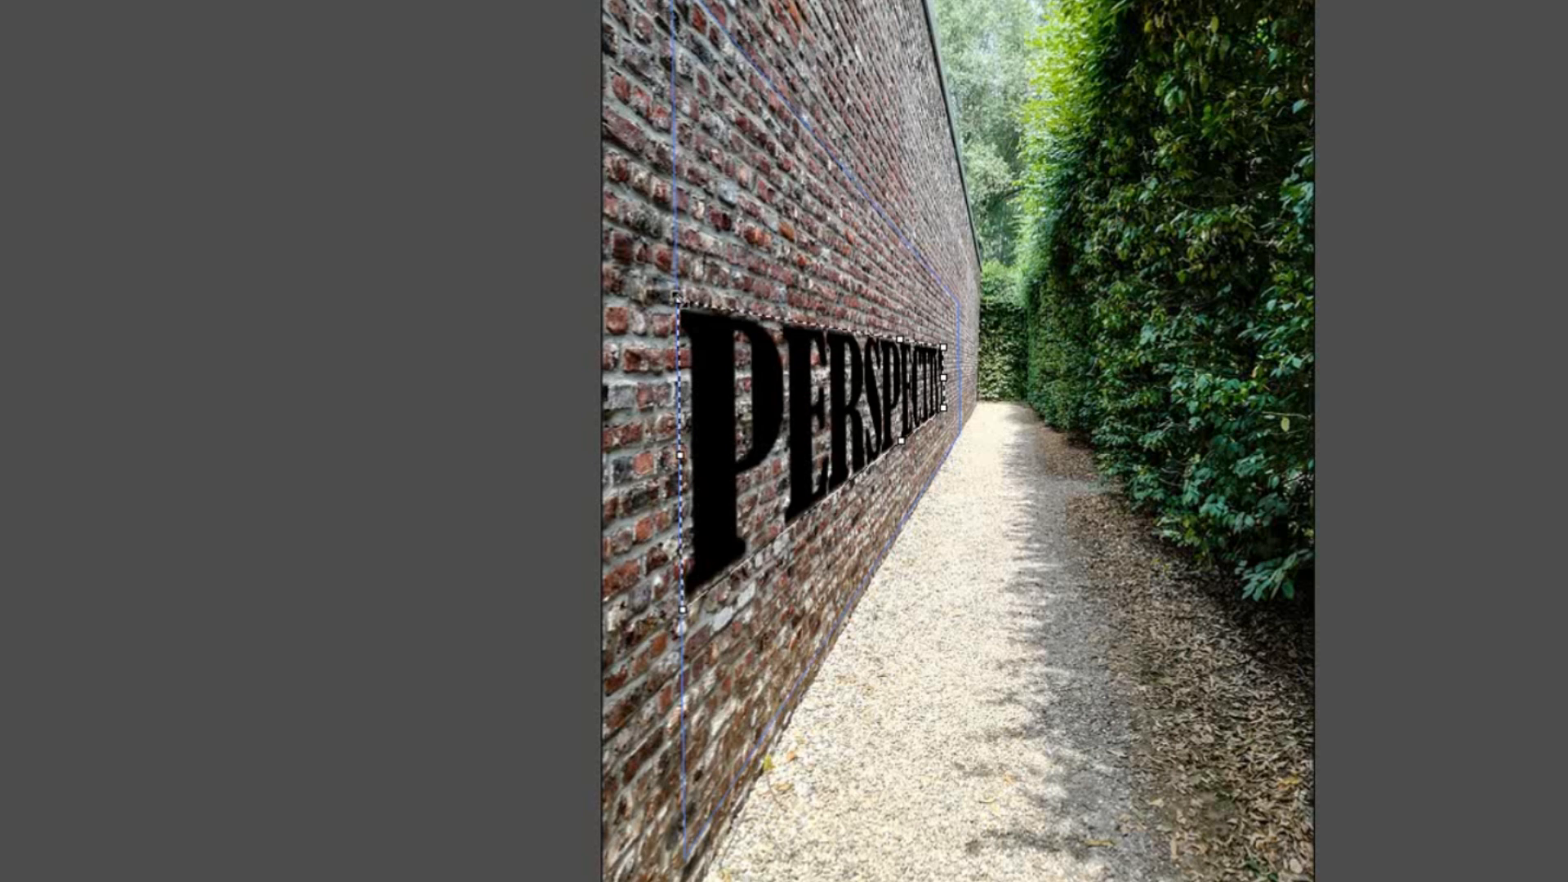
pyautogui.moveTo(678, 296); pyautogui.dragTo(674, 140)
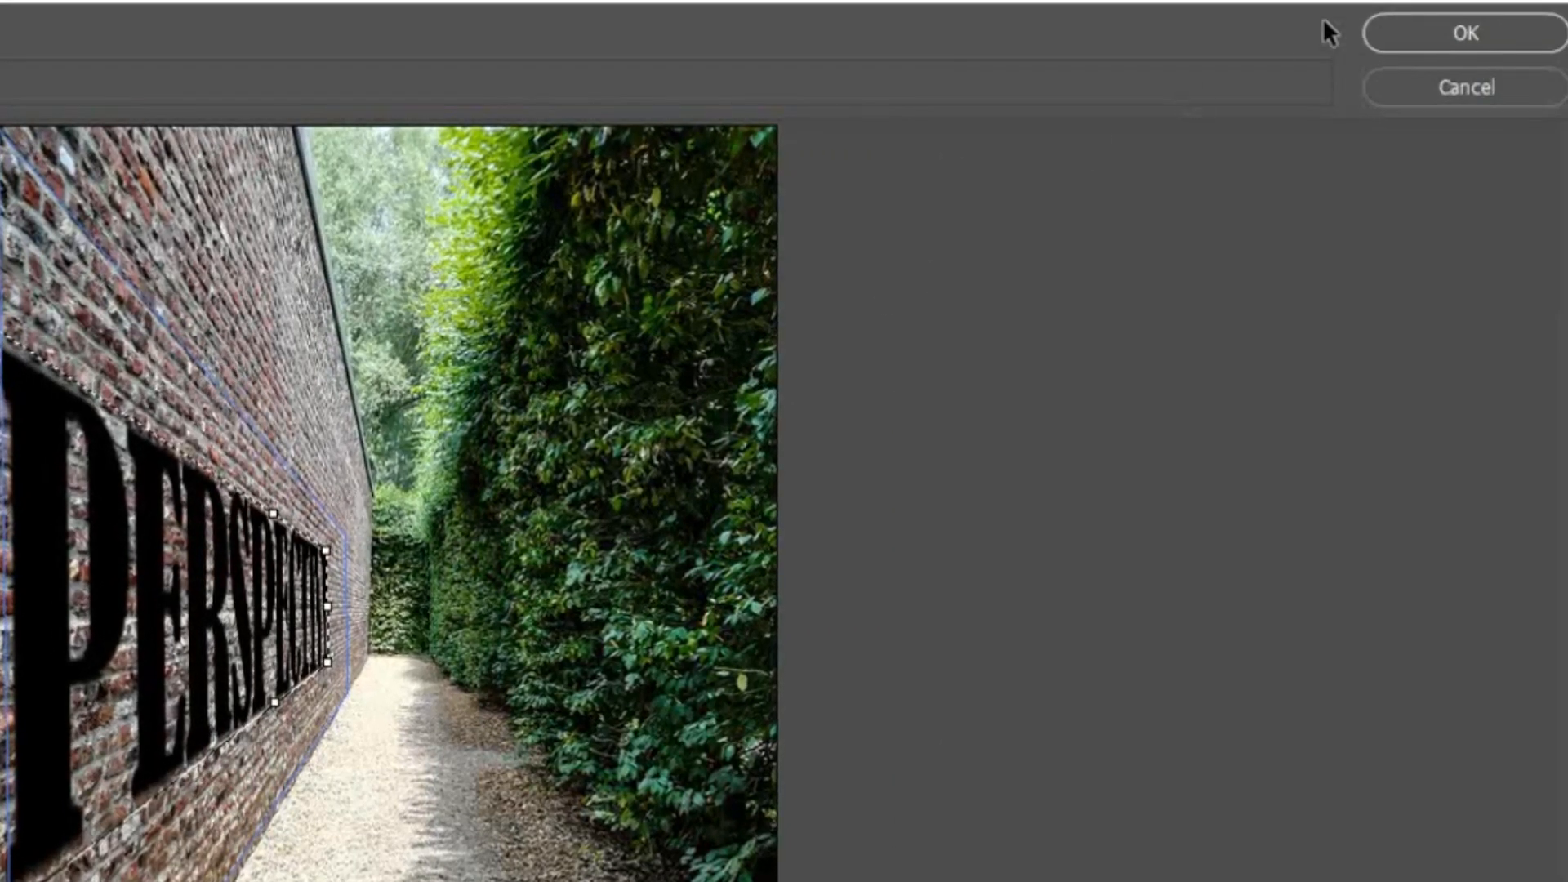
pyautogui.click(1441, 49)
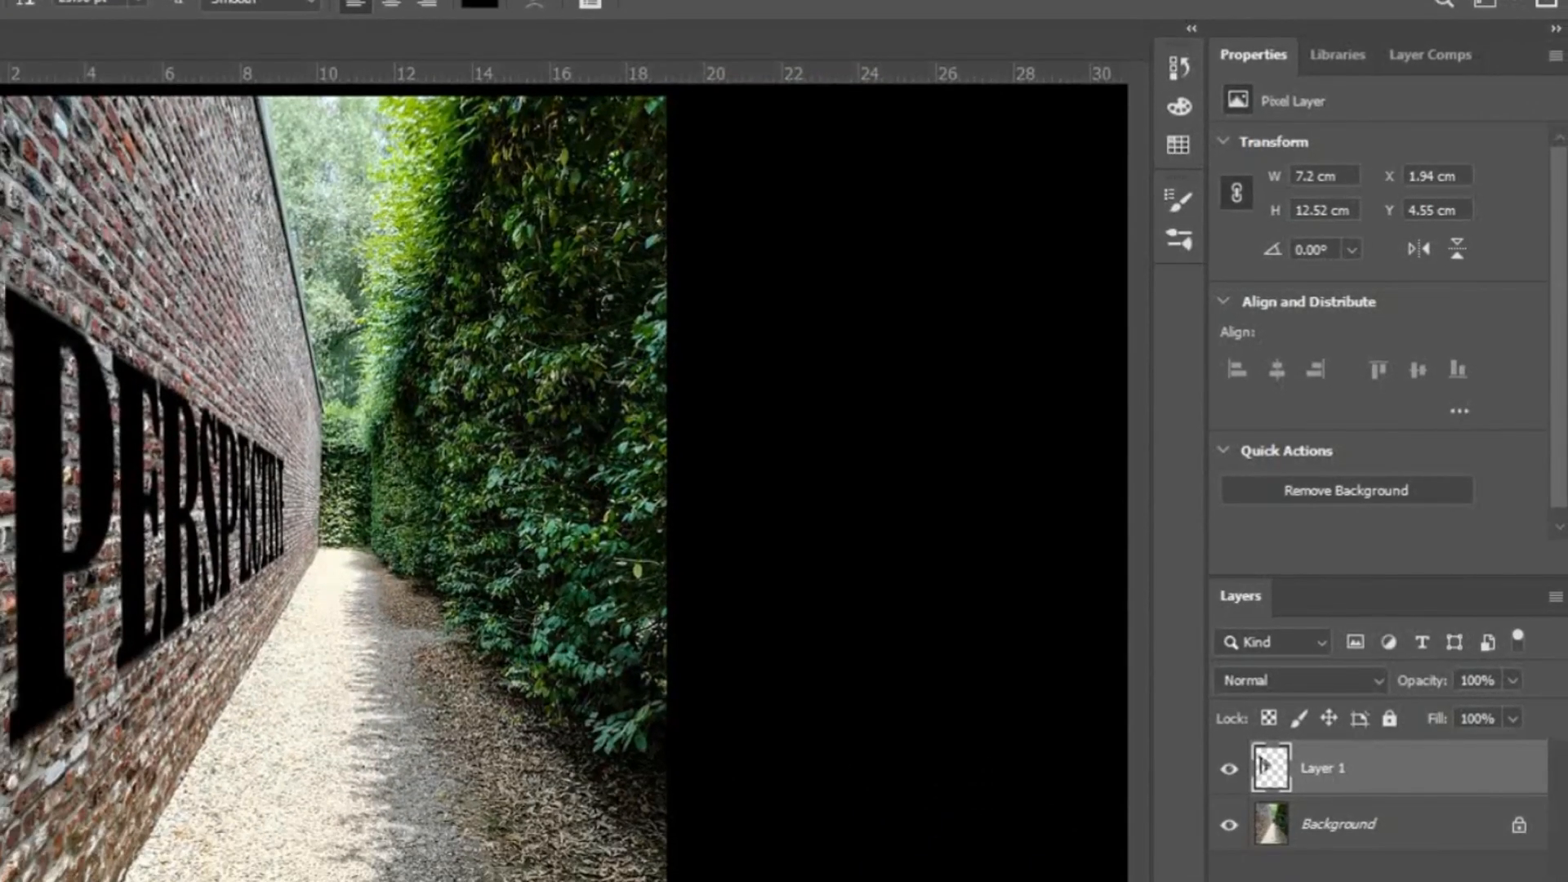
# Step: Blend the text layer into the bricks by setting its Blend If underlying layer range to 67–226 and apply the layer style
pyautogui.doubleClick(1263, 765)
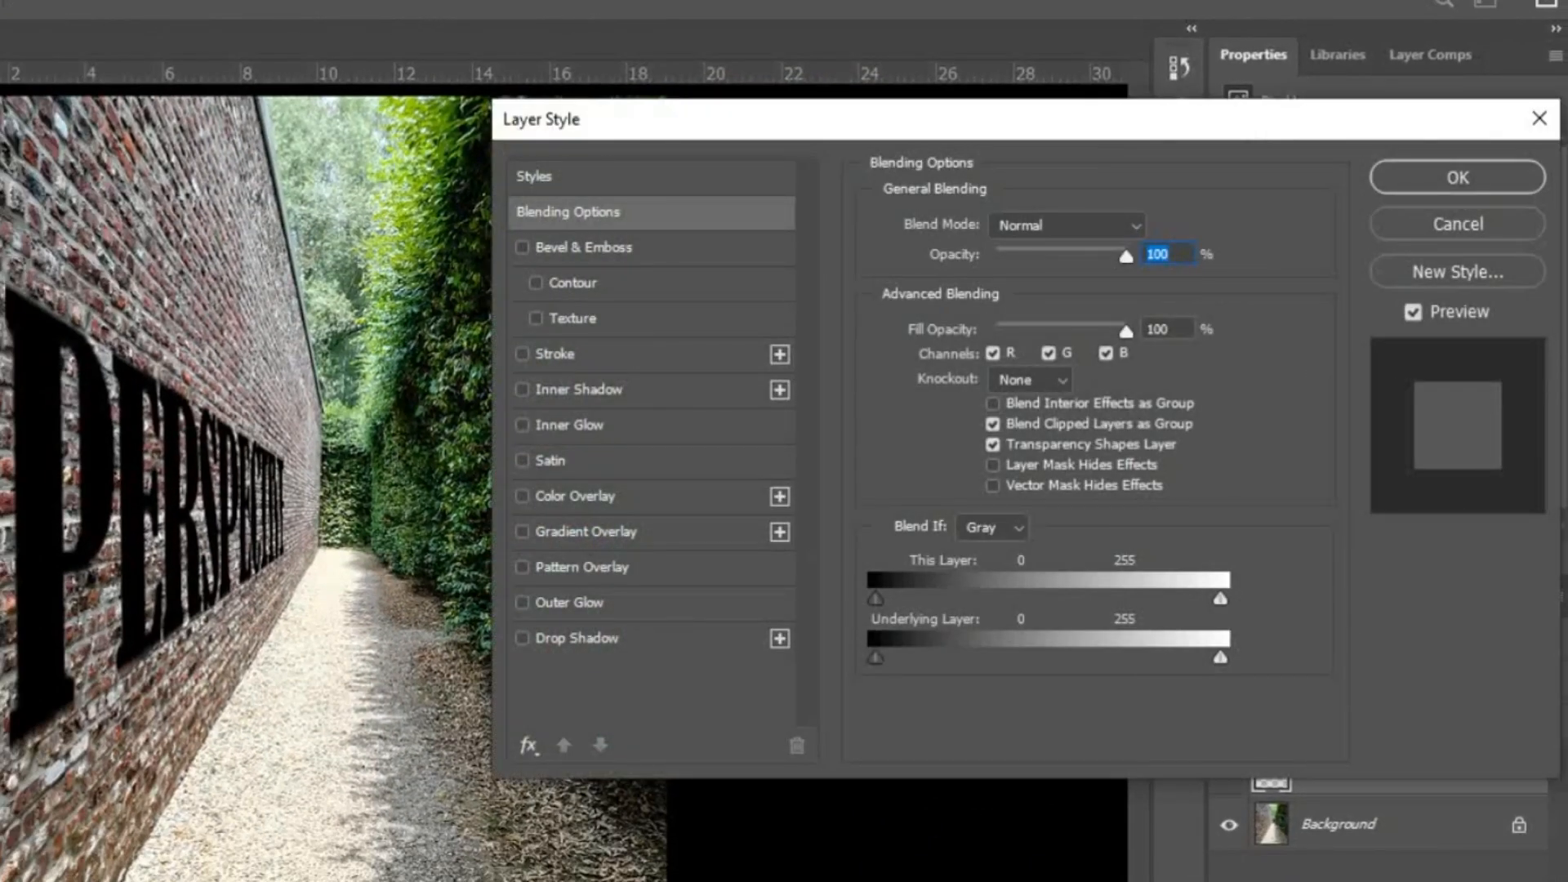
pyautogui.moveTo(875, 657); pyautogui.dragTo(946, 658)
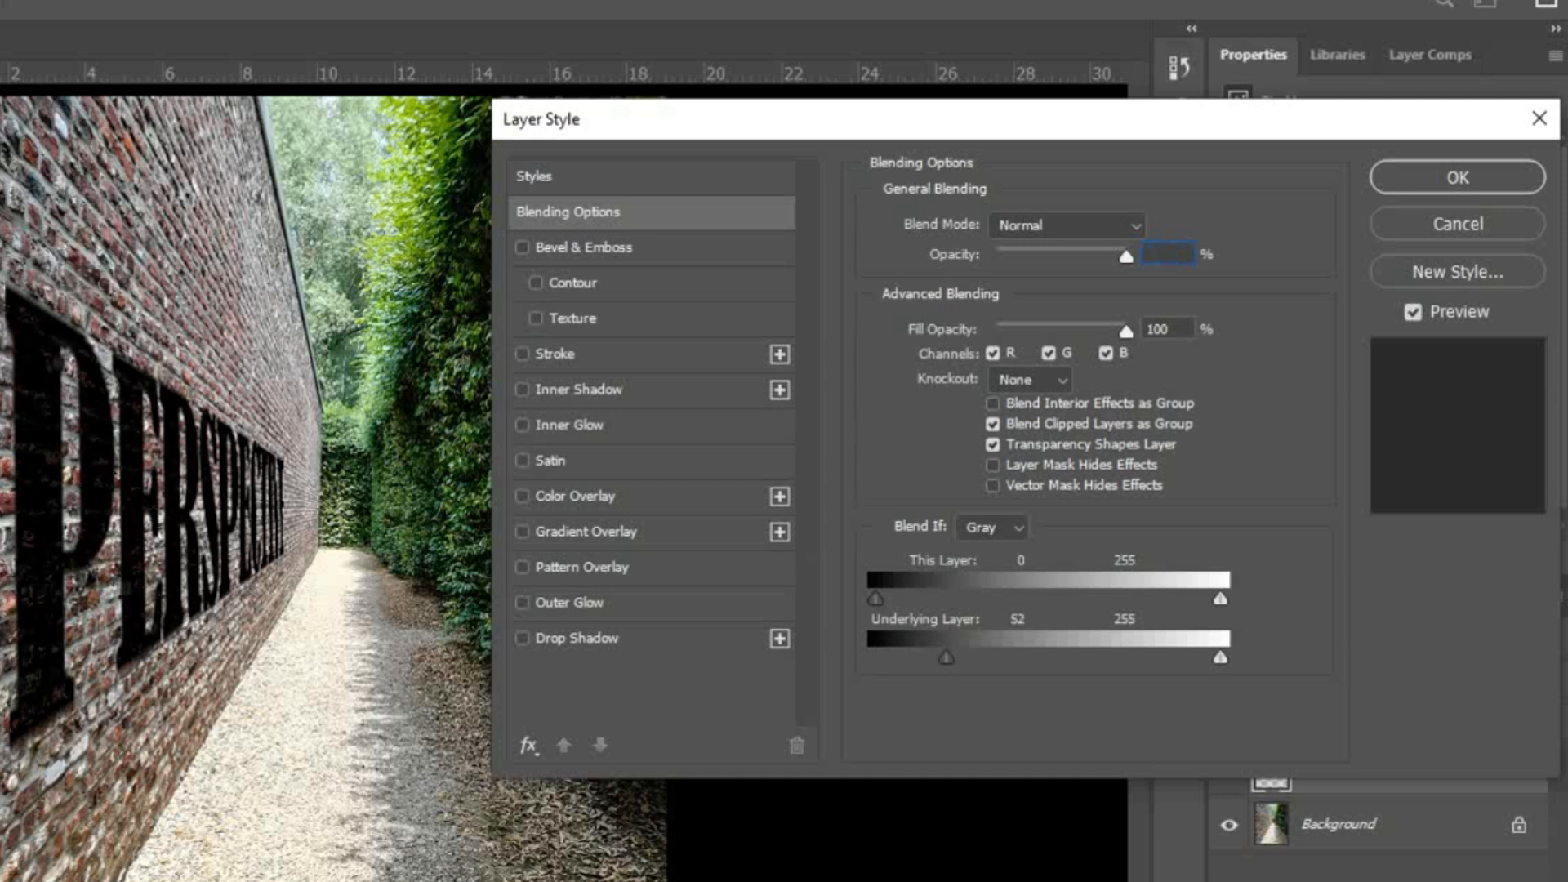
pyautogui.moveTo(1220, 657); pyautogui.dragTo(1181, 658)
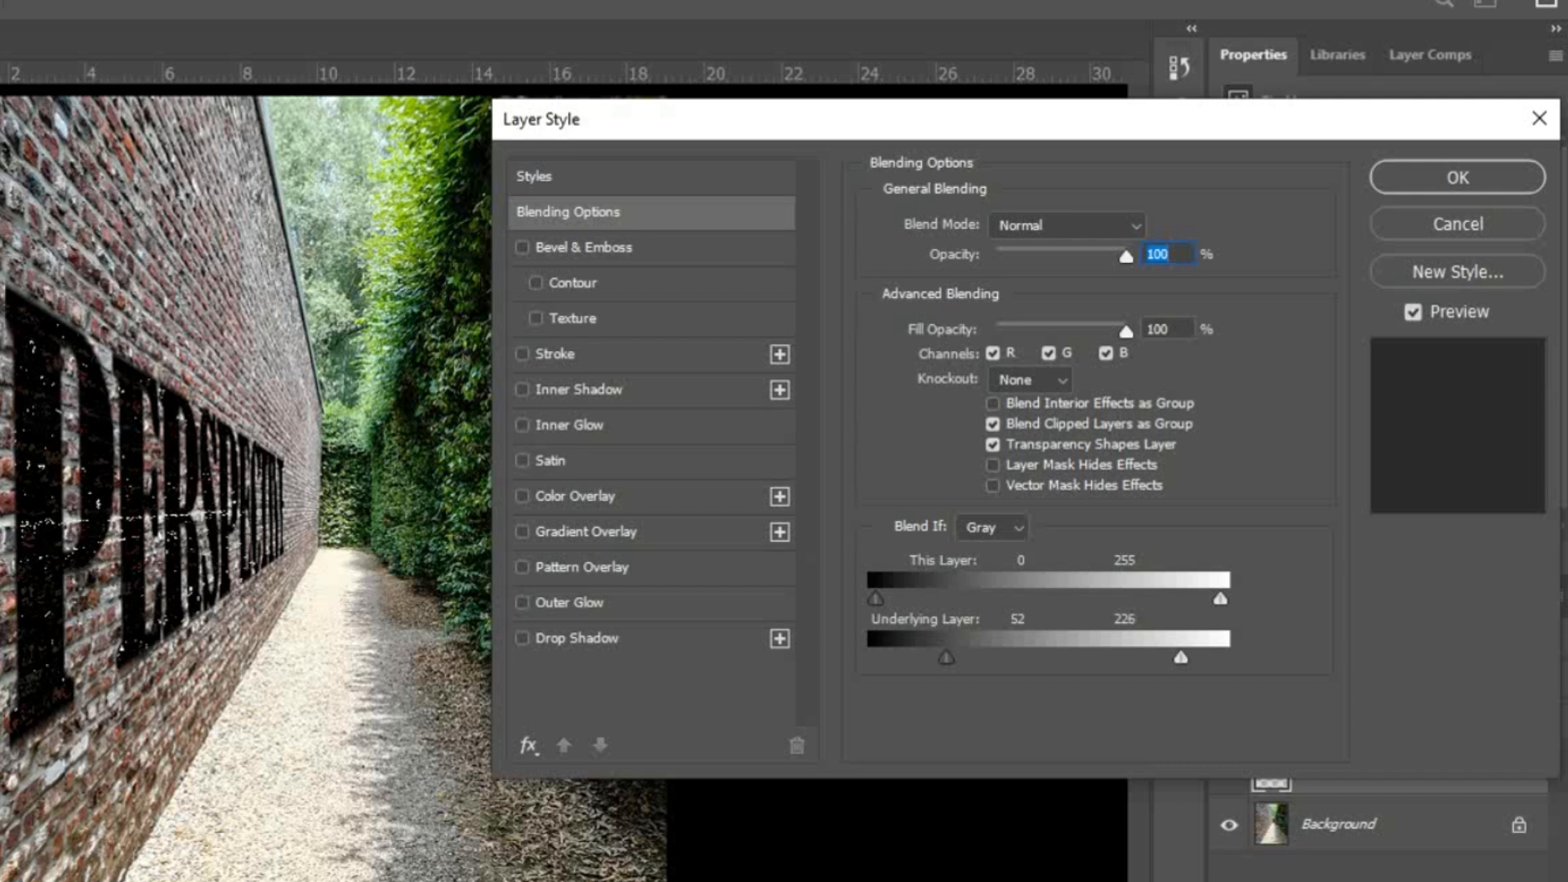
pyautogui.moveTo(946, 658)
pyautogui.mouseDown()
pyautogui.moveTo(982, 657)
pyautogui.moveTo(965, 658)
pyautogui.mouseUp()
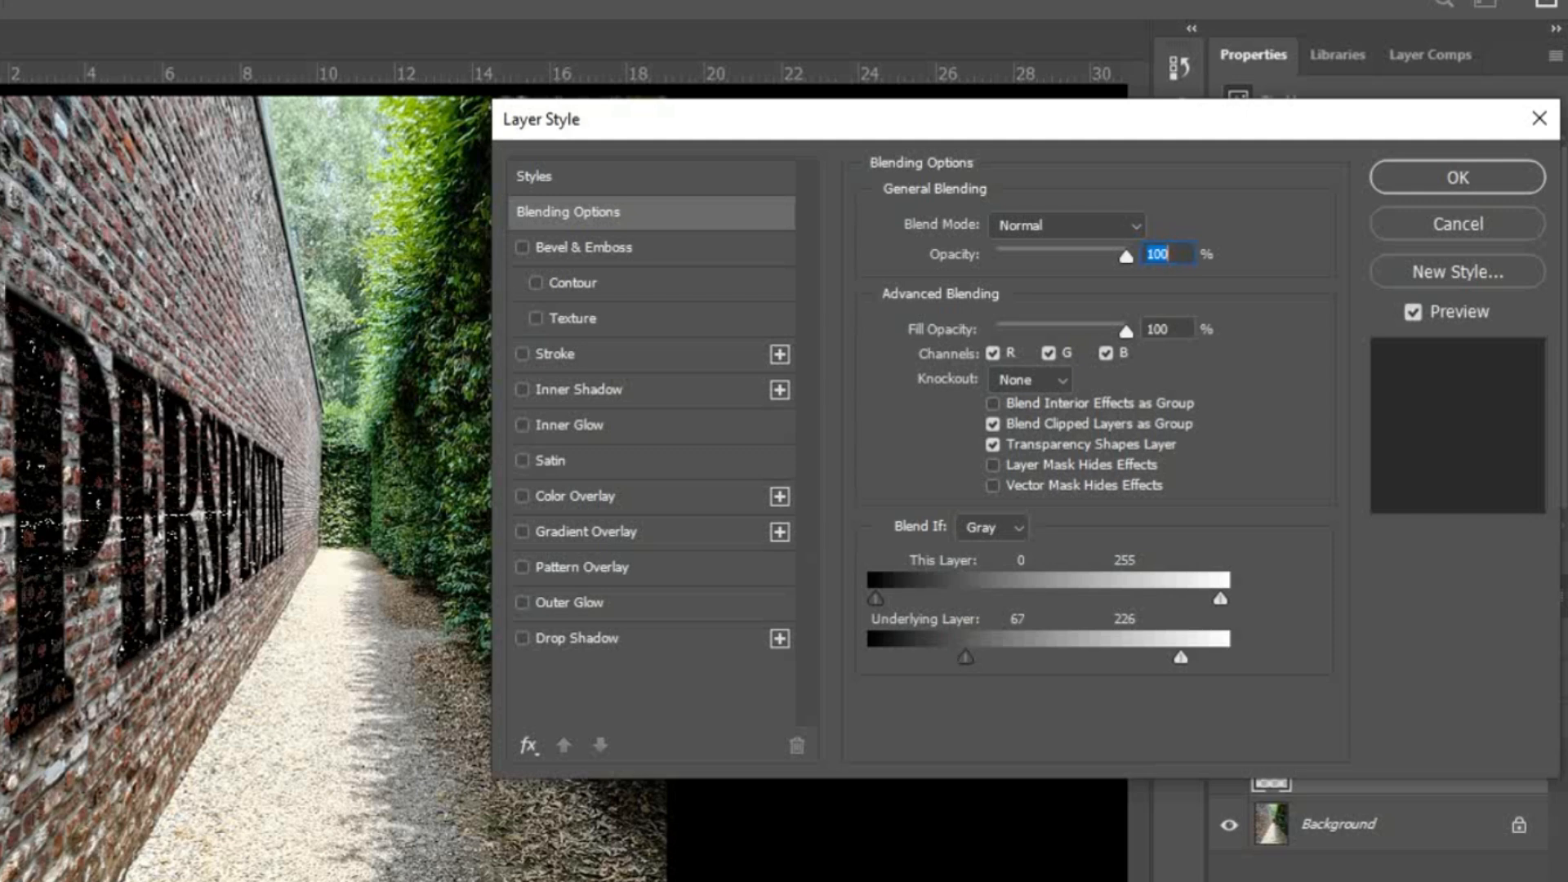
pyautogui.moveTo(1126, 256)
pyautogui.mouseDown()
pyautogui.moveTo(1064, 257)
pyautogui.moveTo(1124, 257)
pyautogui.mouseUp()
pyautogui.moveTo(1126, 332)
pyautogui.mouseDown()
pyautogui.moveTo(1078, 332)
pyautogui.moveTo(1127, 331)
pyautogui.mouseUp()
pyautogui.click(1457, 177)
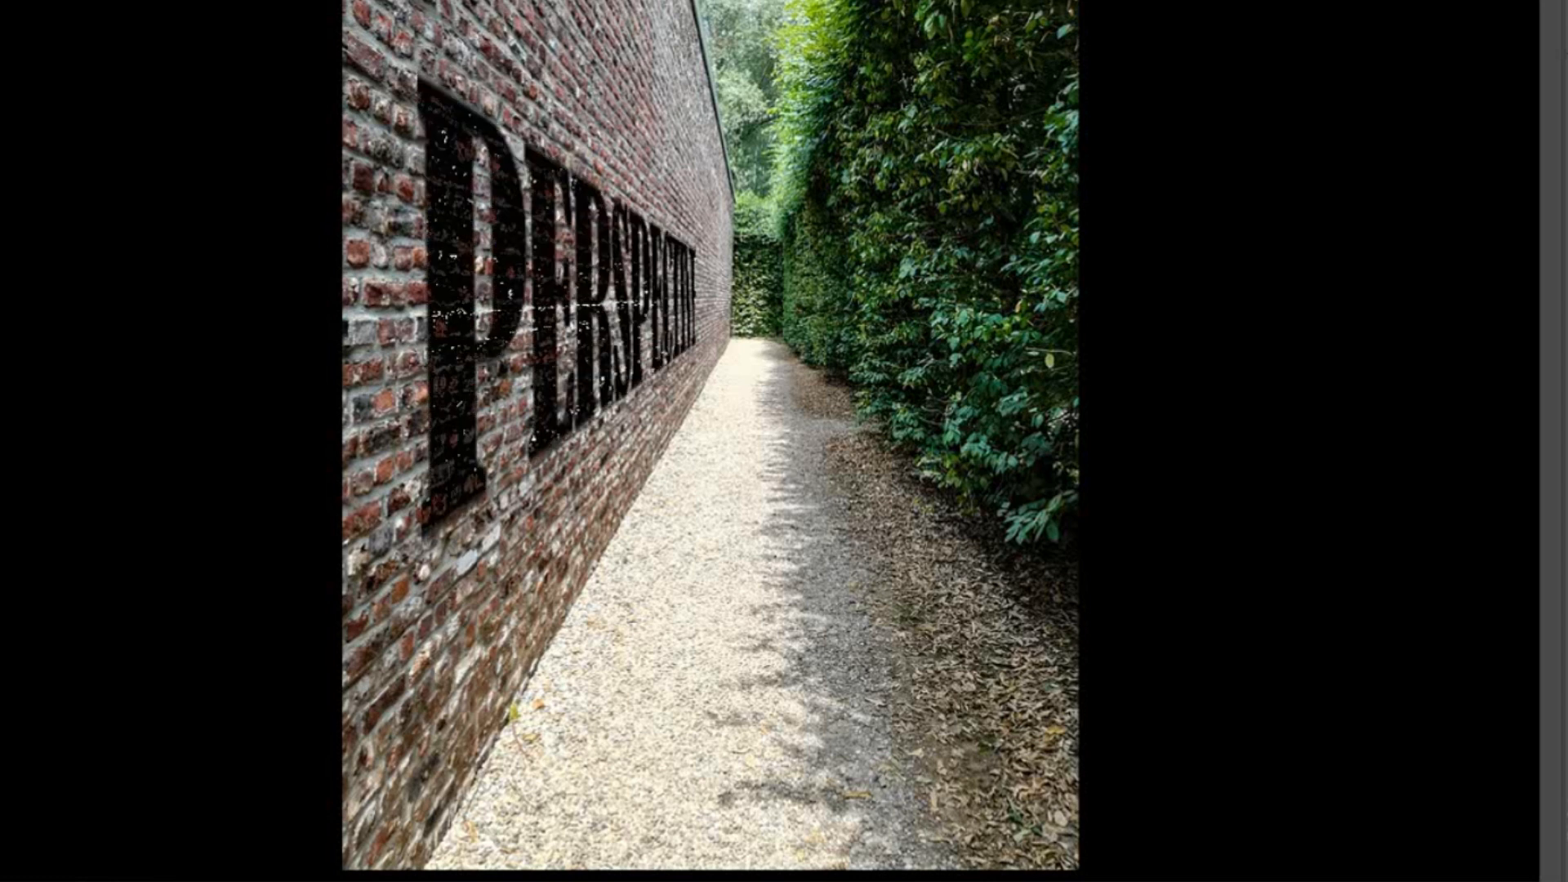
# Step: Select the whole canvas and merge the text layer with the Background
pyautogui.hotkey('ctrl', 'a')
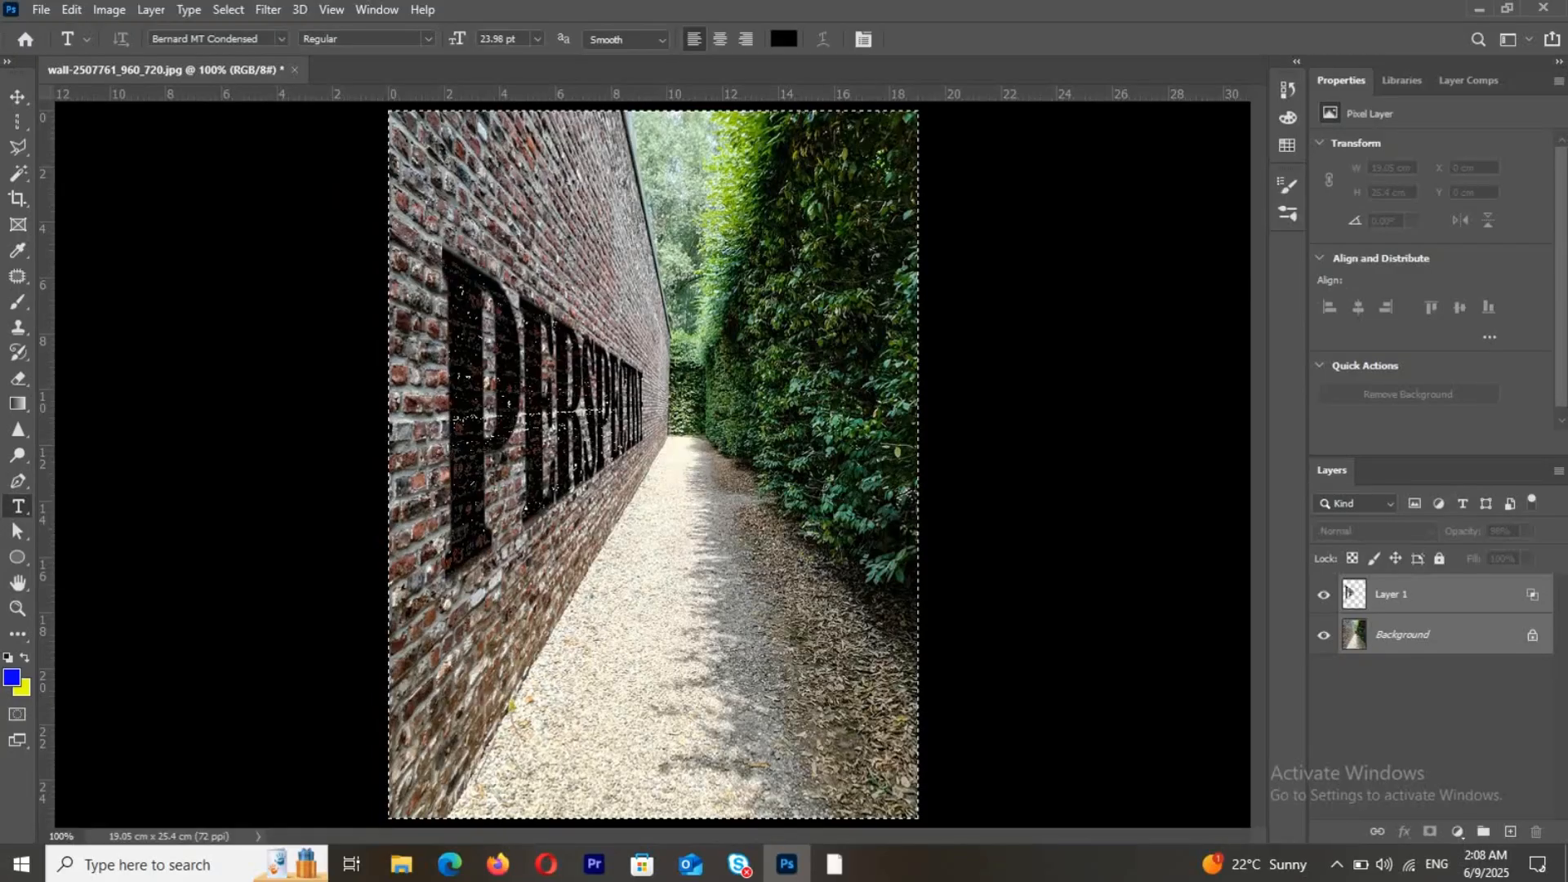
pyautogui.rightClick(1349, 593)
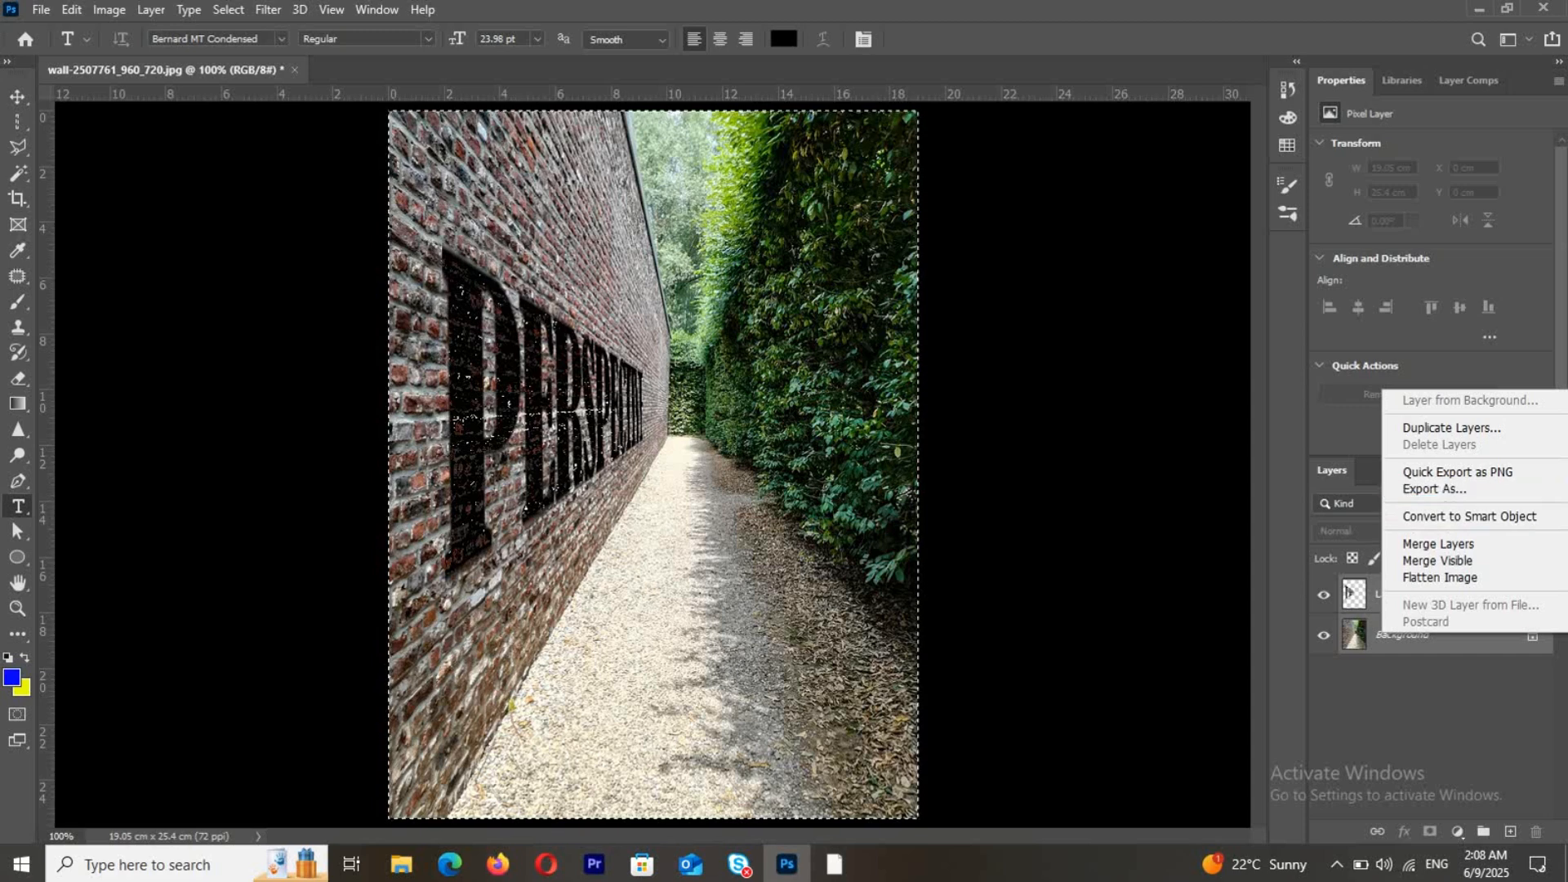
pyautogui.click(1438, 544)
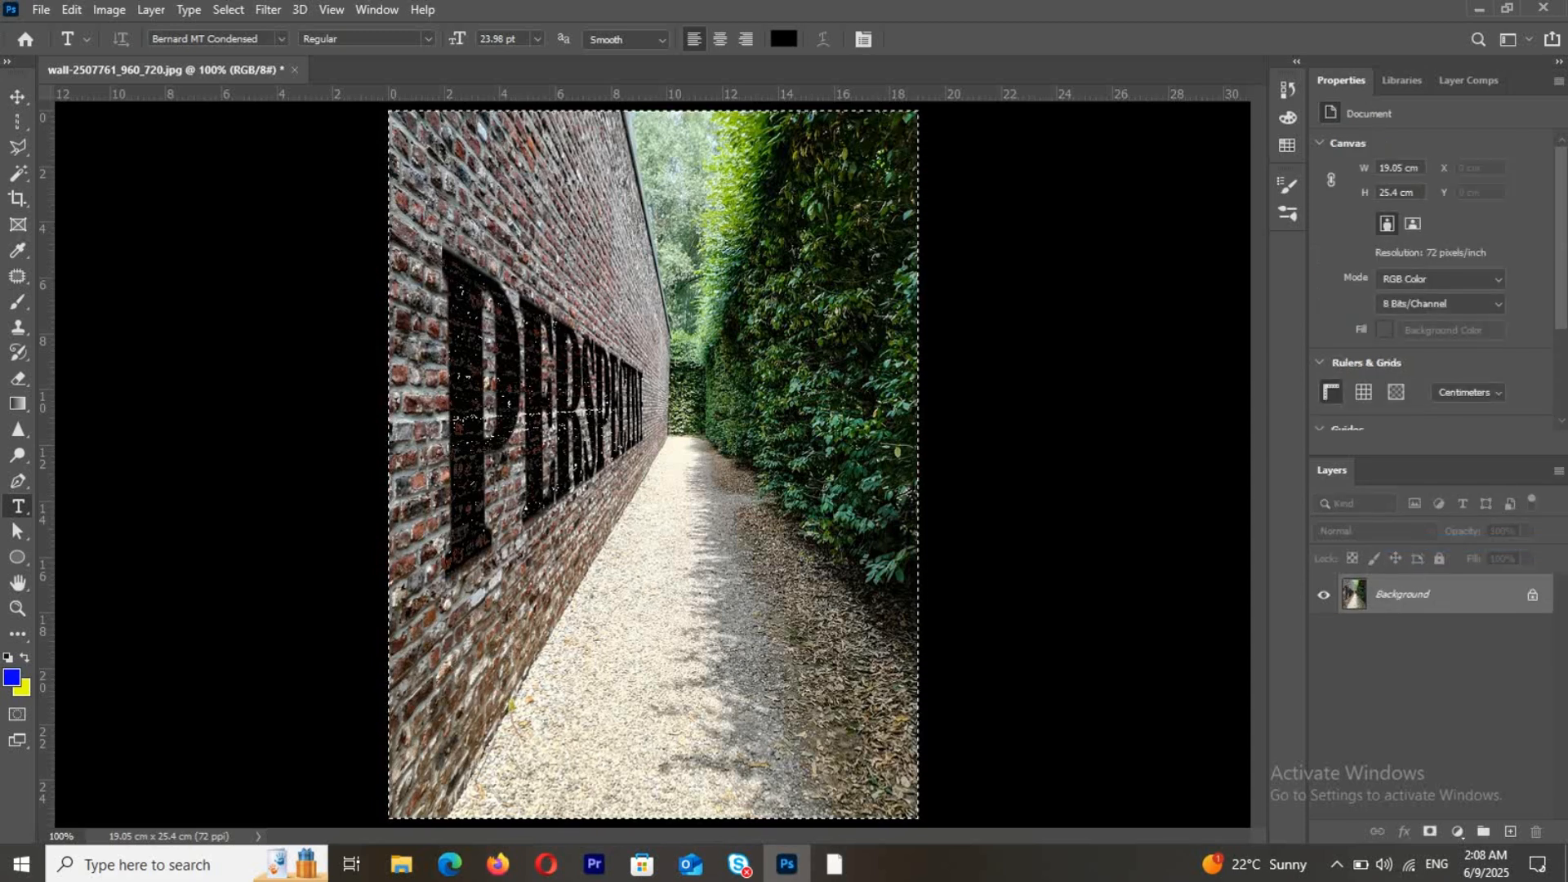